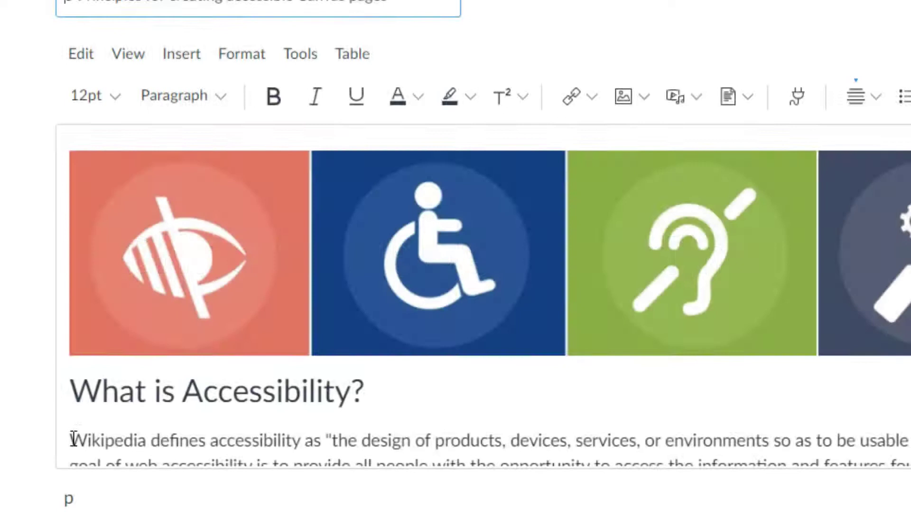
Make the words 'Wikipedia defines' bold at 24pt.
left_click_drag(71, 438, 207, 442)
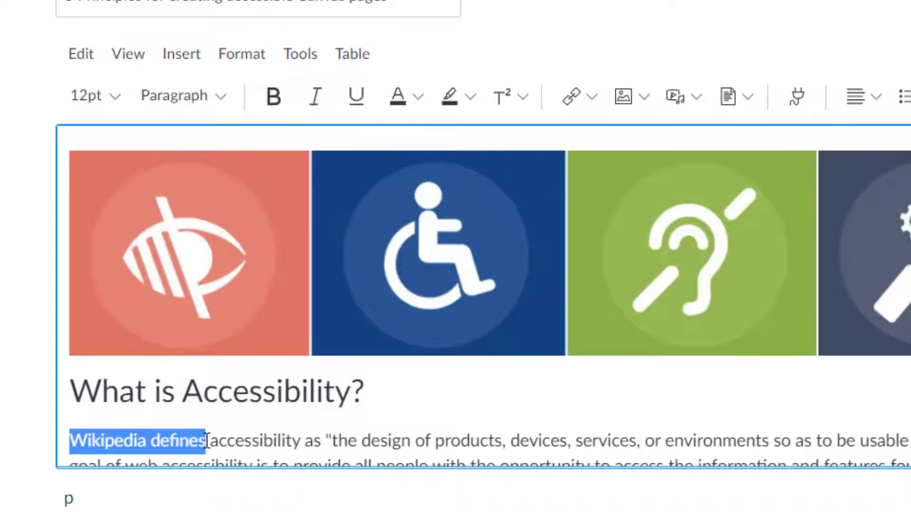
key("ctrl+b")
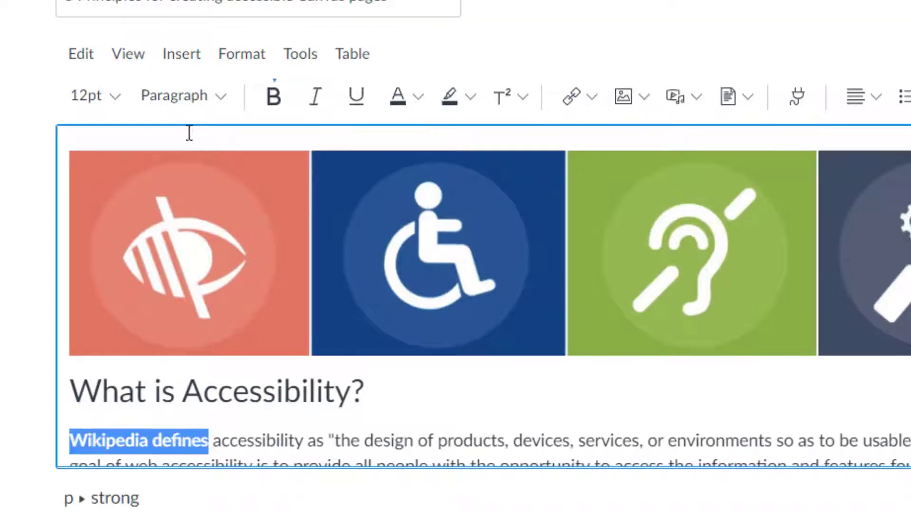
left_click(121, 95)
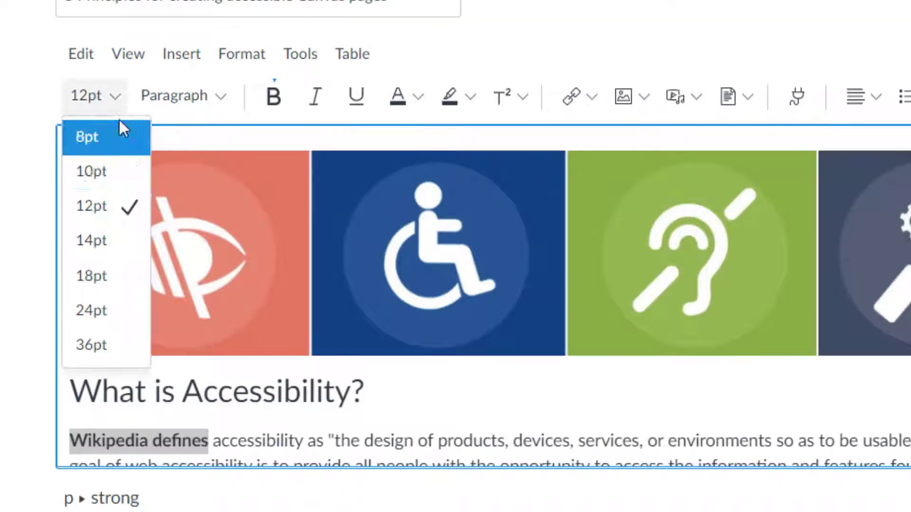
left_click(99, 313)
Break 'Wikipedia defines' onto its own line and colour it dark blue.
scroll(472, 420, "down", 1)
left_click(349, 358)
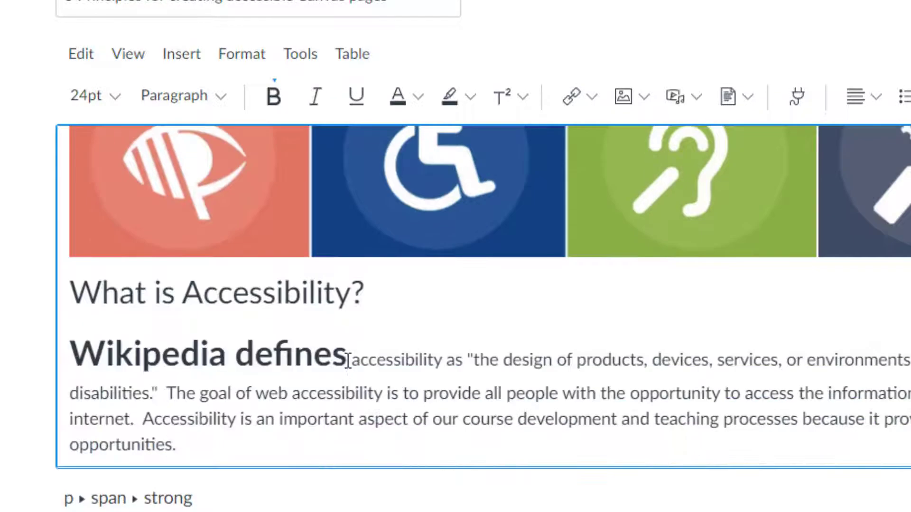
key("Return")
double_click(349, 358)
left_click(57, 355, "shift")
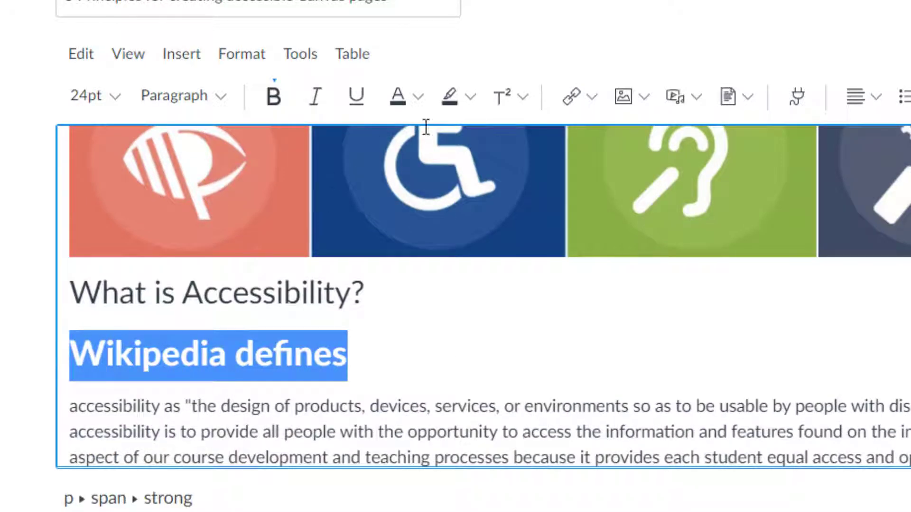
left_click(418, 97)
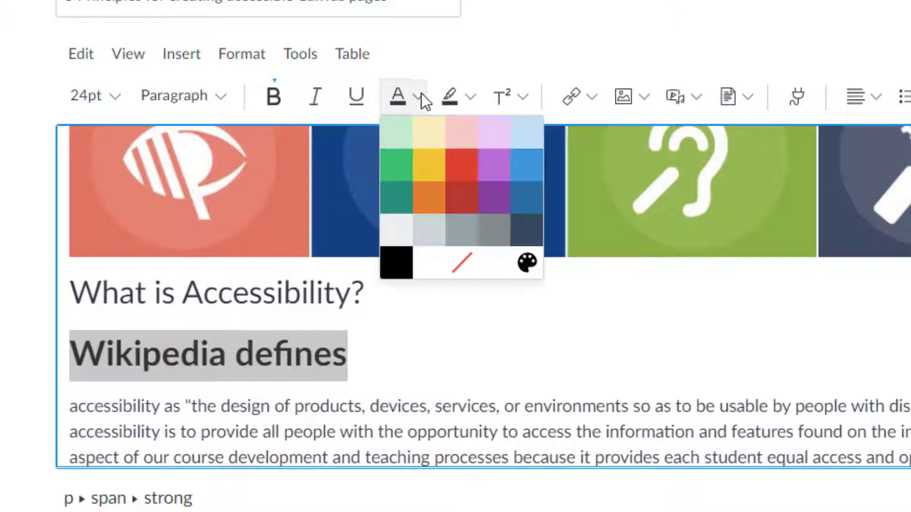
left_click(525, 208)
key("Right")
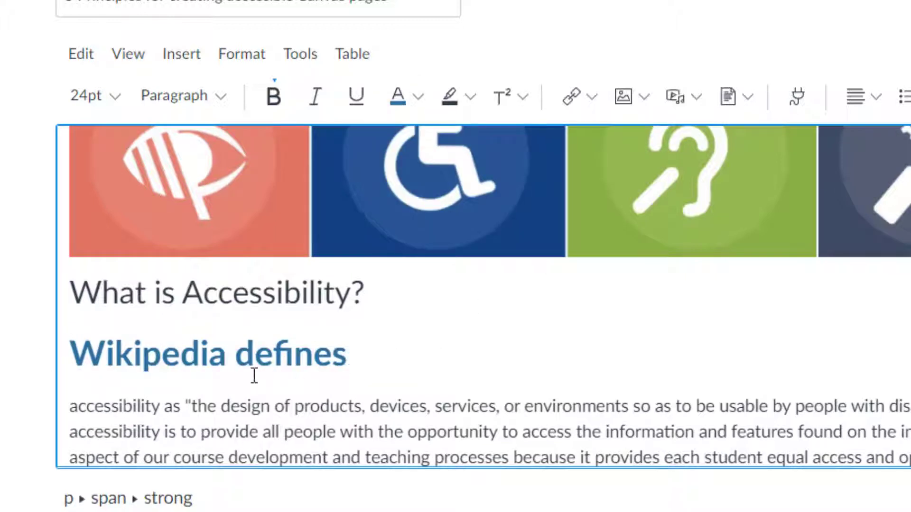
left_click_drag(68, 355, 355, 359)
left_click_drag(70, 356, 373, 358)
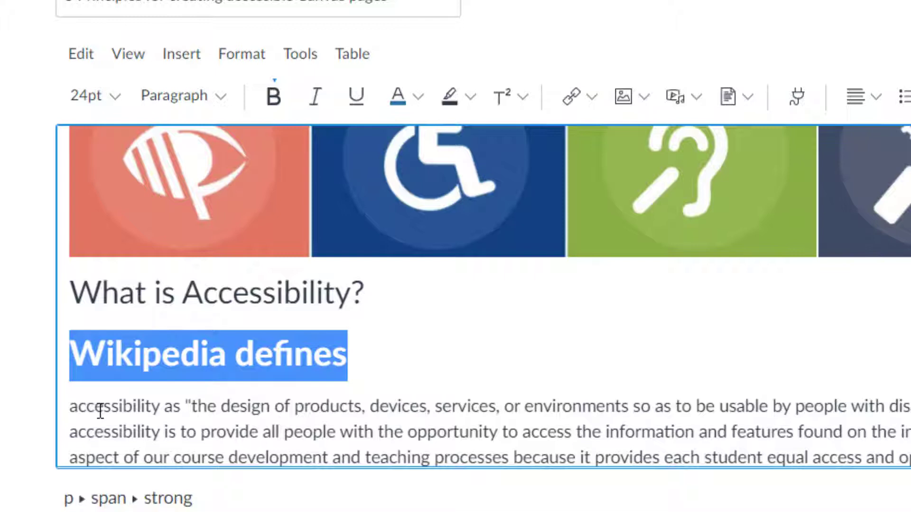
Undo the dark-blue colour, line break, bold and 24pt size on 'Wikipedia defines'.
left_click_drag(100, 410, 301, 460)
left_click(299, 376)
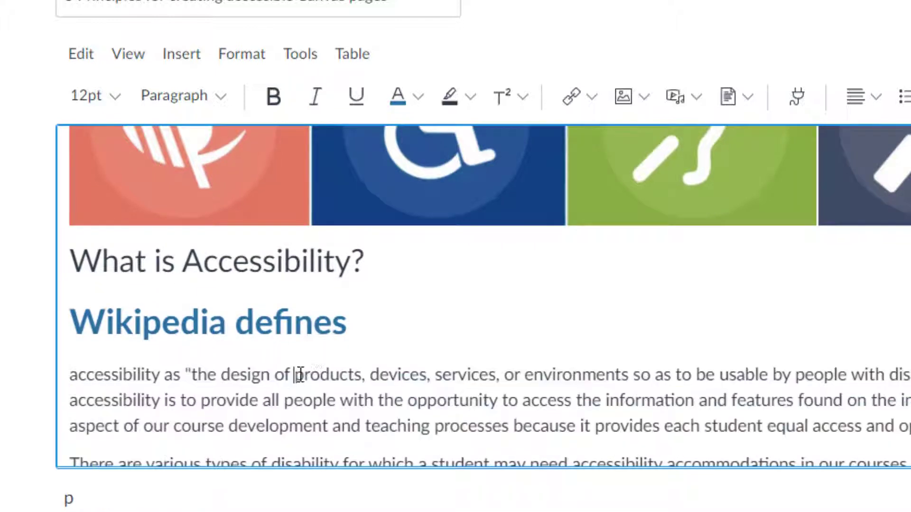
key("ctrl+z")
key("ctrl+z")
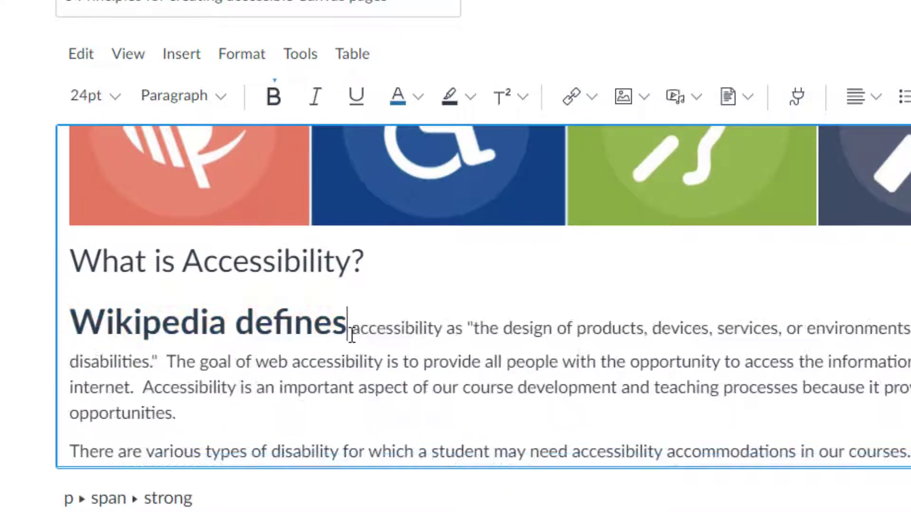
key("ctrl+z")
key("ctrl+z")
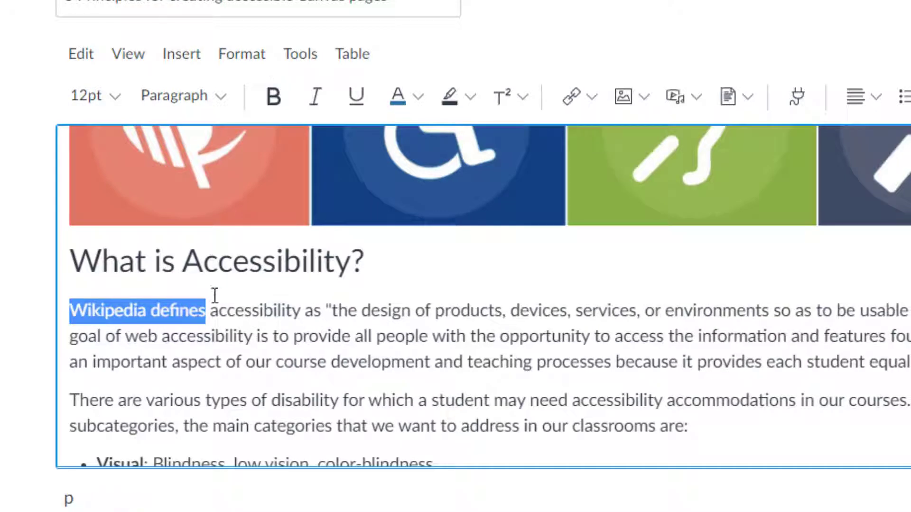
left_click(203, 262)
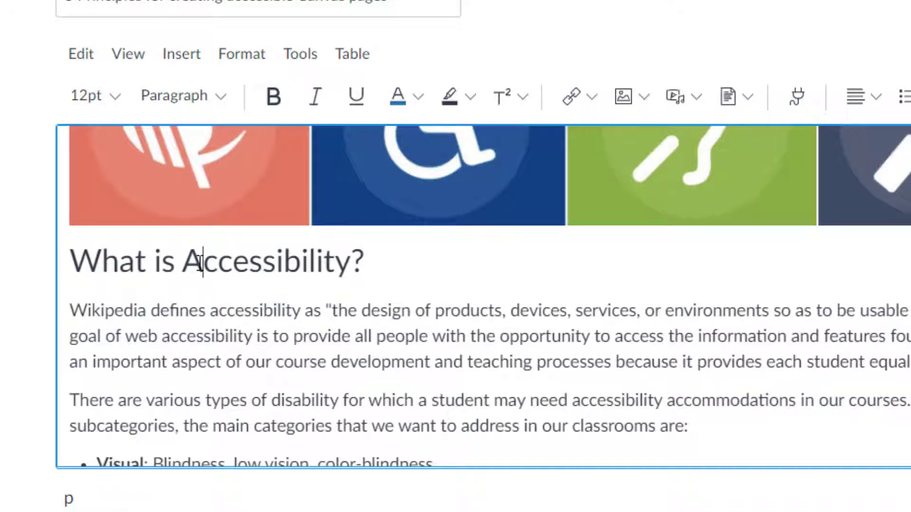
left_click(203, 104)
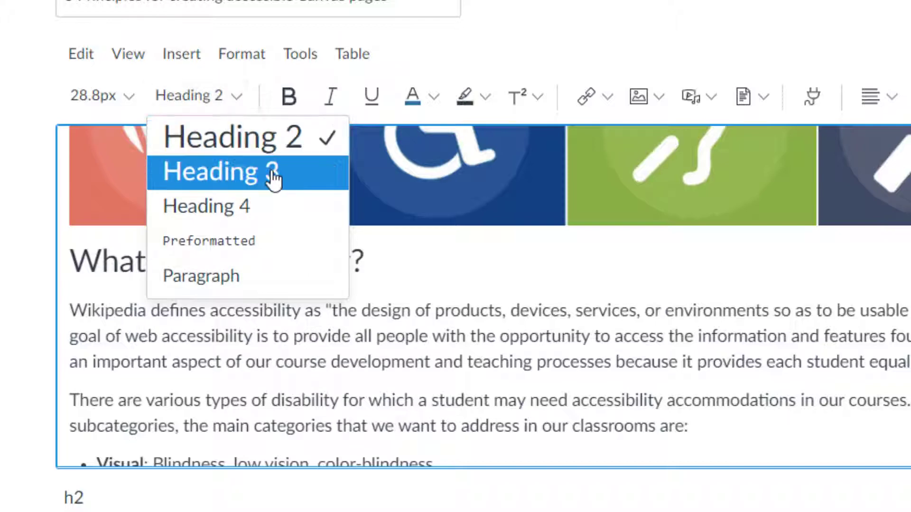
Cancel without saving, then reopen '5 Principles for creating accessible Canvas pages' for editing.
left_click(838, 444)
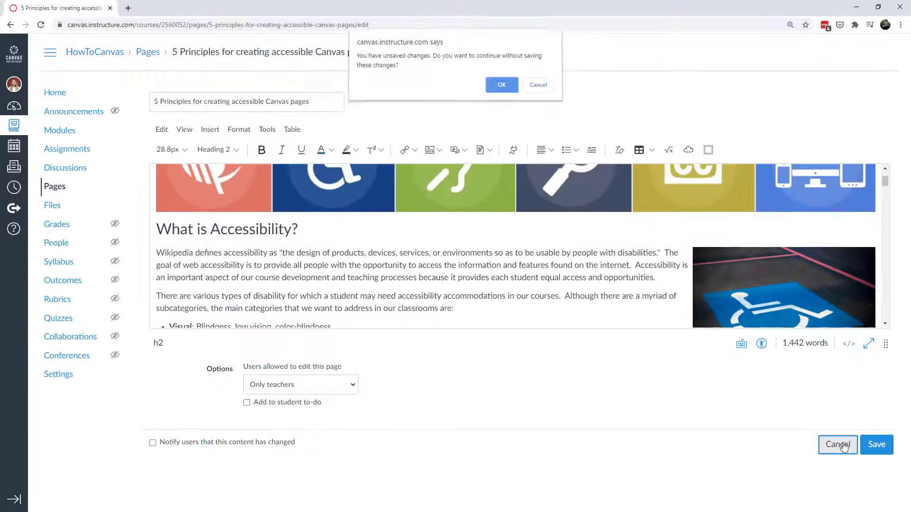
left_click(503, 87)
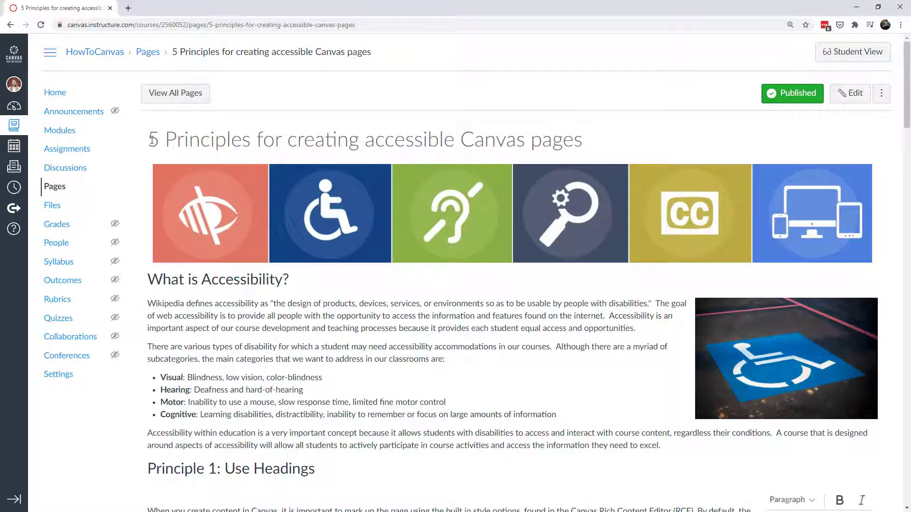
left_click_drag(152, 139, 605, 147)
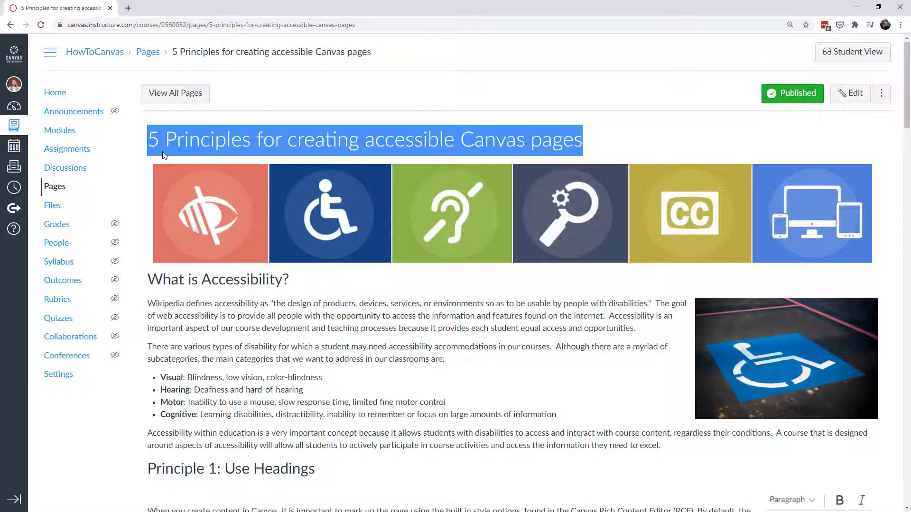
left_click(153, 142)
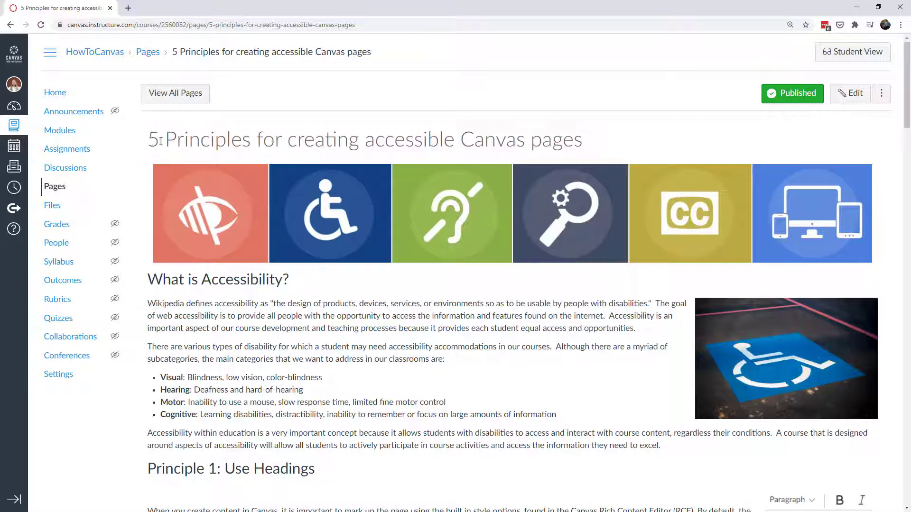
left_click_drag(149, 140, 593, 141)
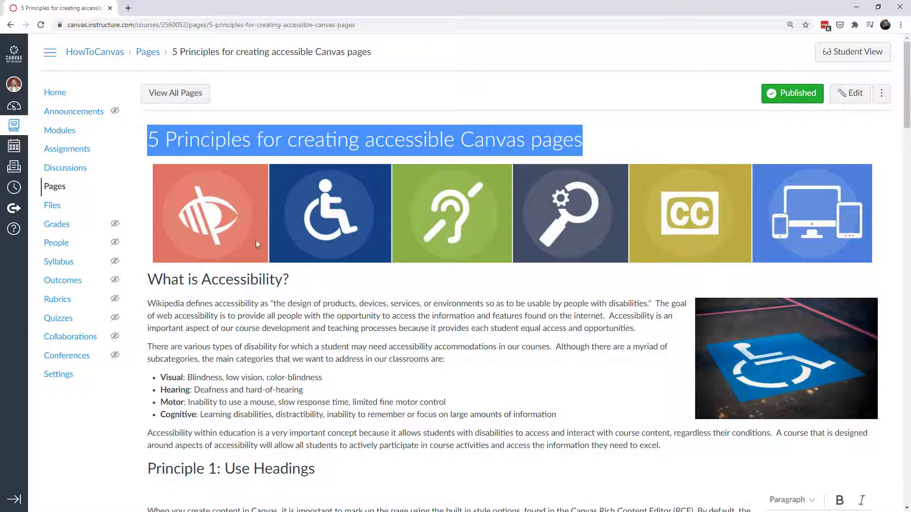
left_click(851, 101)
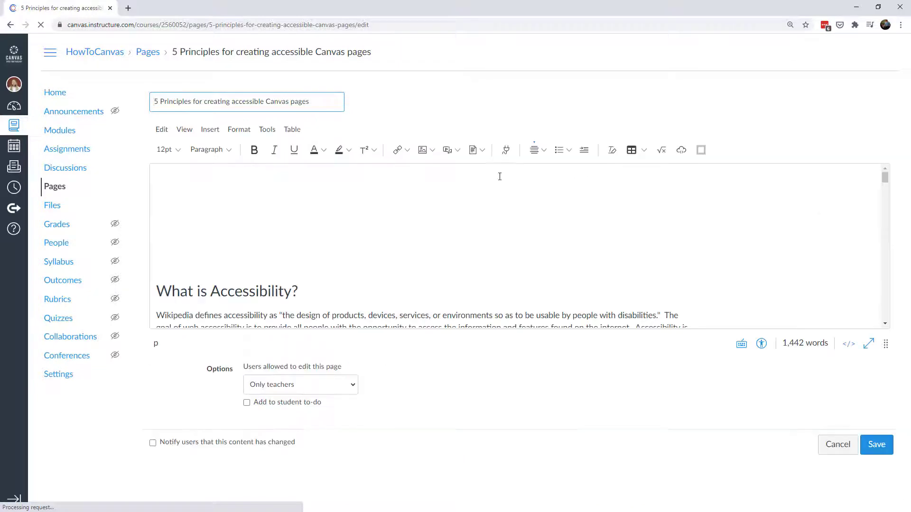
In the HTML view, try h5 and h6 on the What is Accessibility? tag, then restore h2.
left_click_drag(299, 292, 156, 292)
left_click(222, 150)
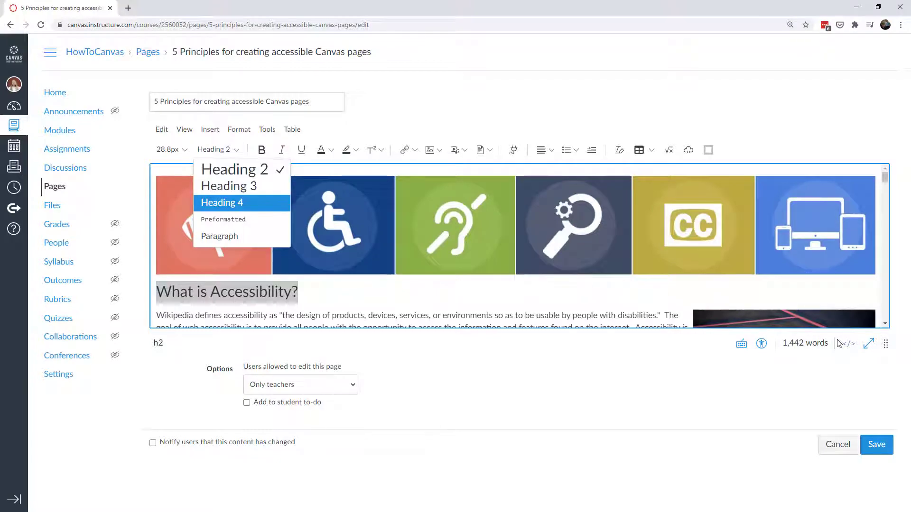
left_click(850, 348)
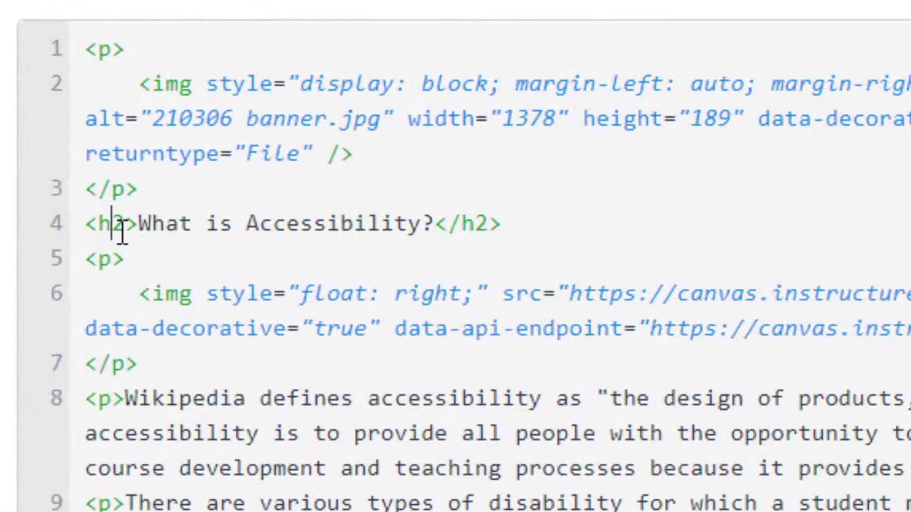
left_click_drag(140, 206, 149, 207)
type("5")
key("BackSpace")
type("6")
key("BackSpace")
type("2")
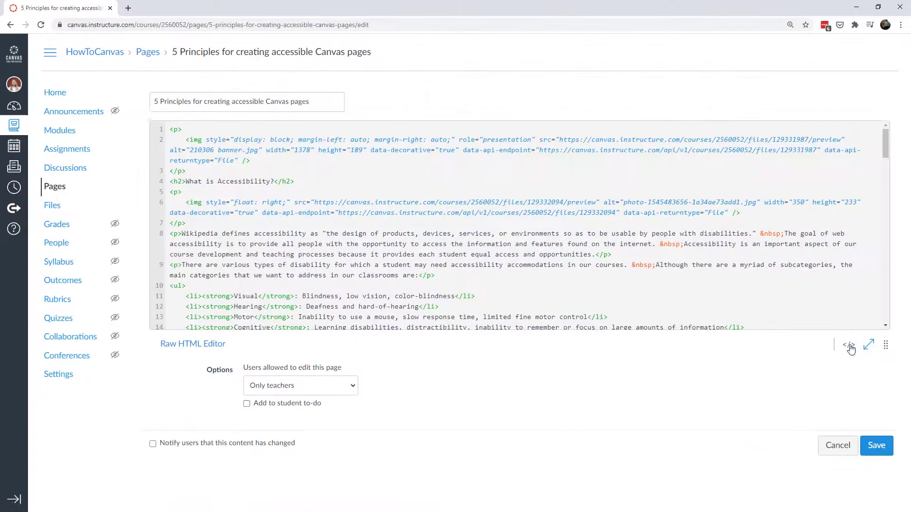
left_click(848, 343)
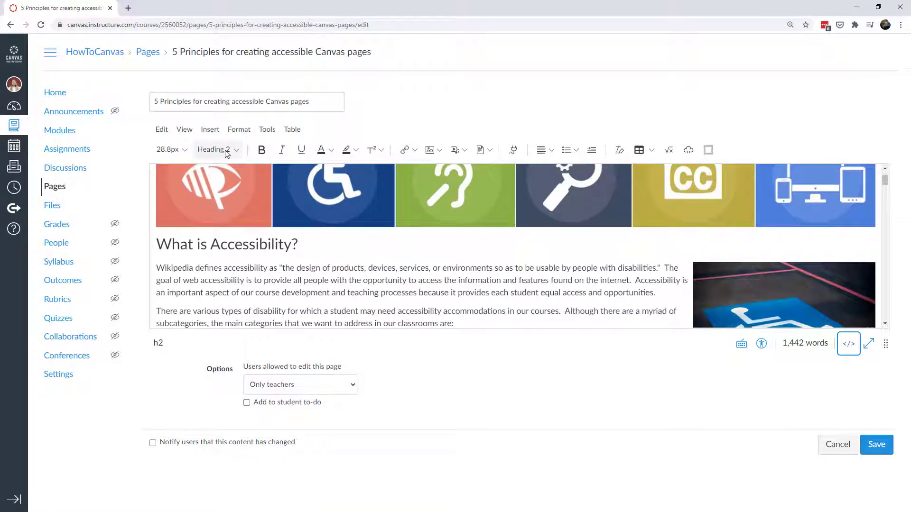
left_click(319, 245)
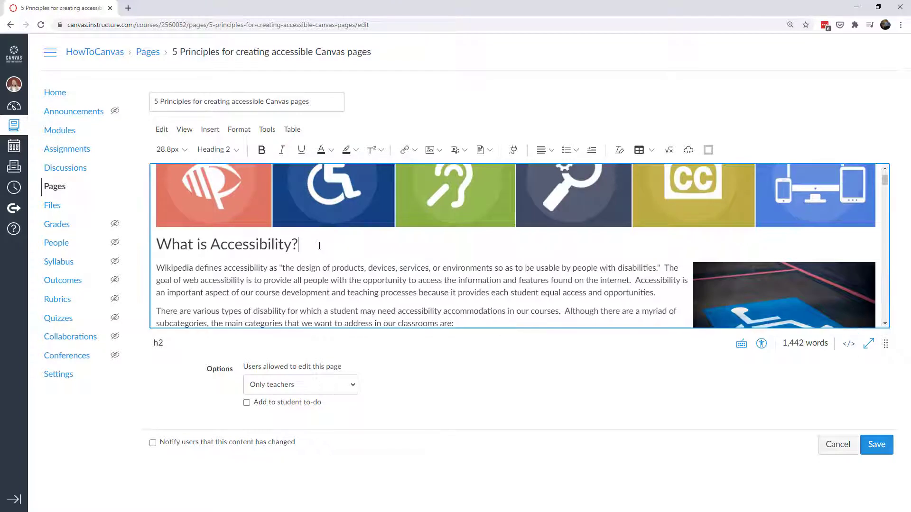
left_click(661, 292)
key("Return")
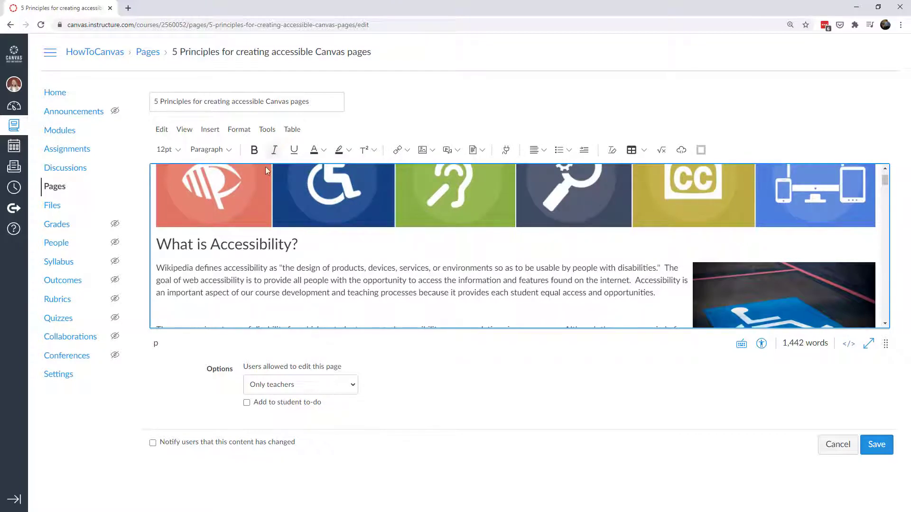
left_click(209, 149)
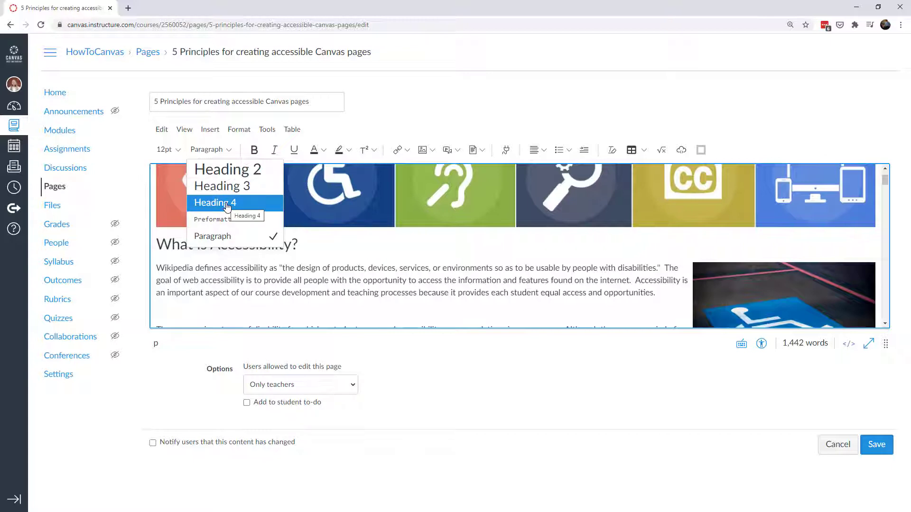
left_click(190, 242)
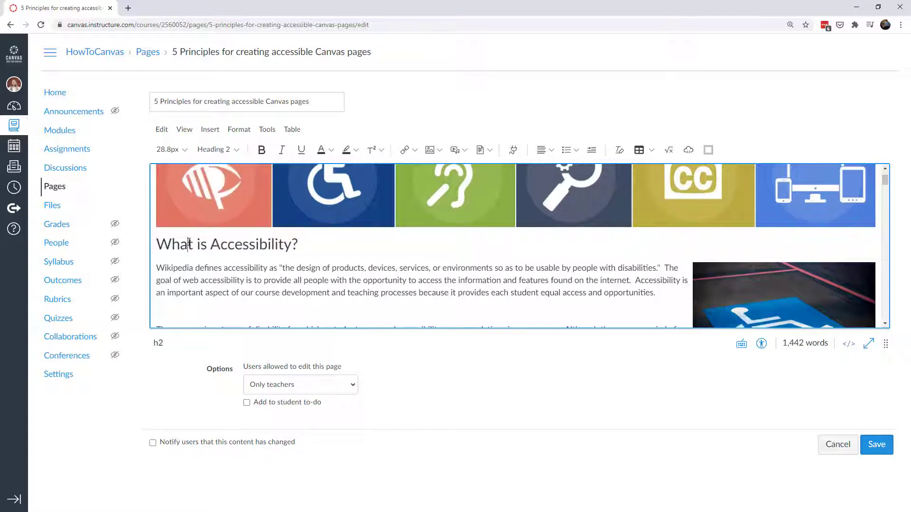
double_click(190, 242)
triple_click(190, 243)
left_click(217, 150)
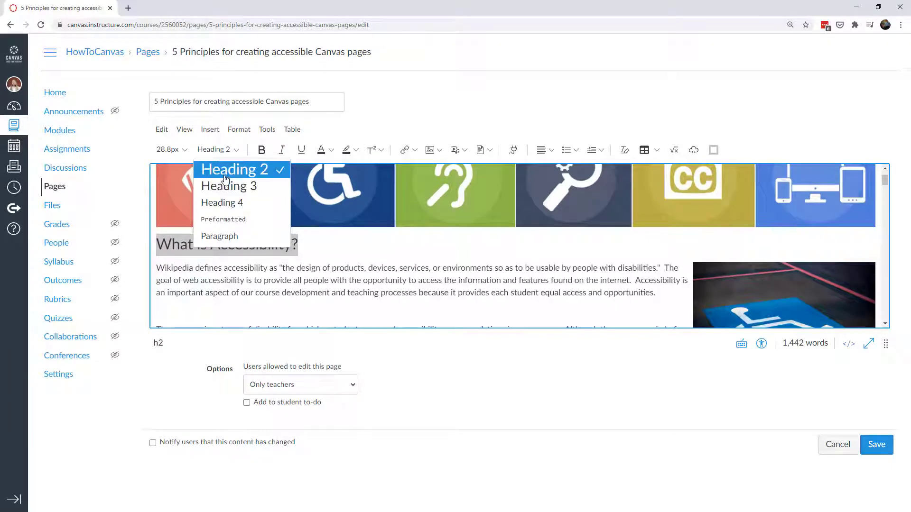
left_click(183, 244)
left_click_drag(302, 244, 163, 245)
left_click(228, 150)
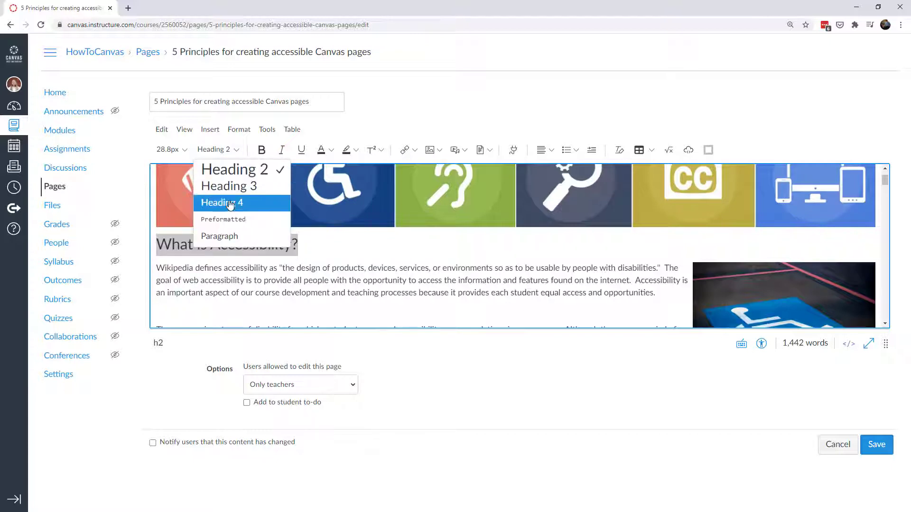
key("Escape")
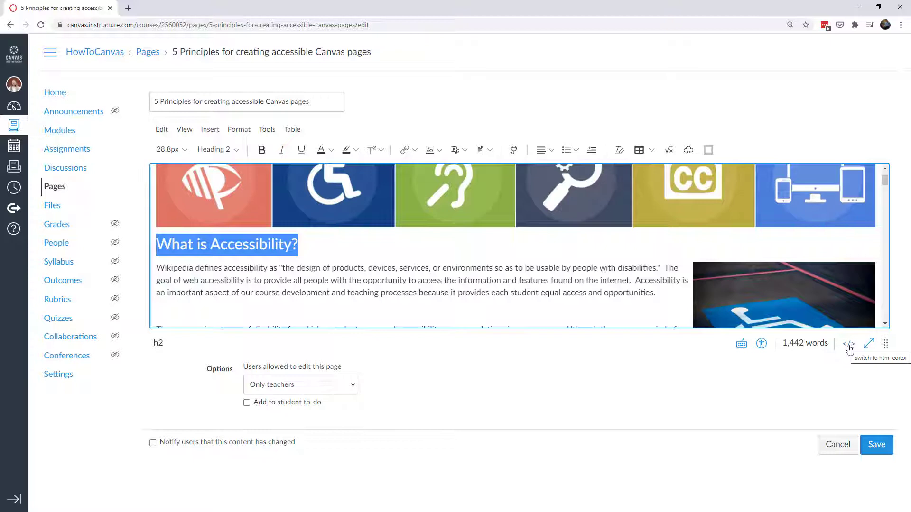
left_click(261, 151)
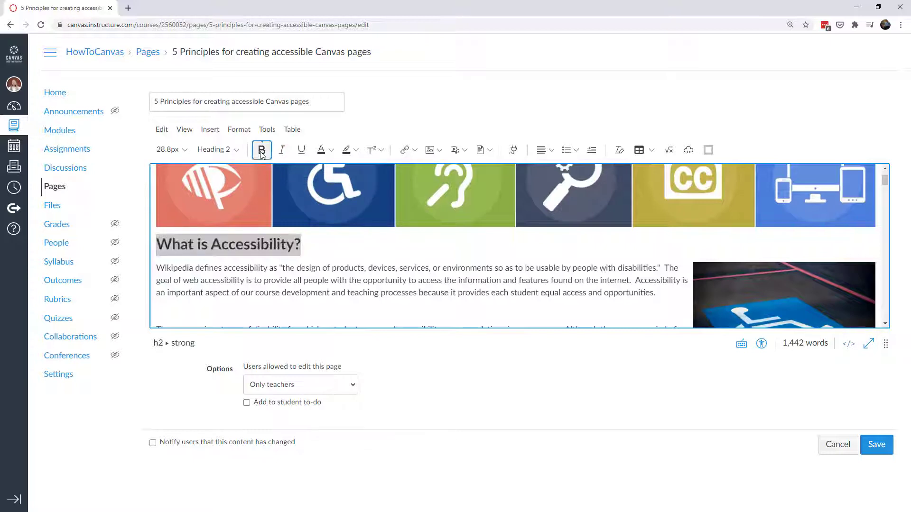
left_click(261, 150)
left_click(281, 151)
left_click(282, 151)
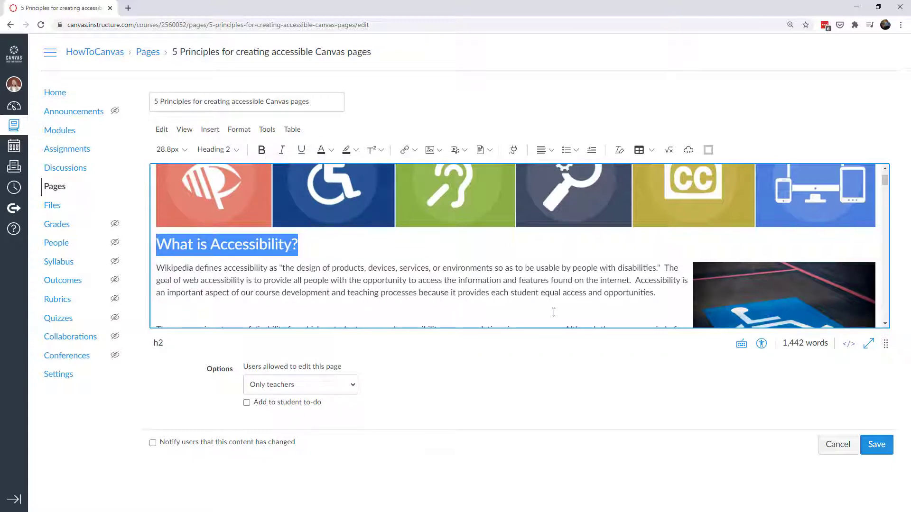
Add style="color: red; font-size: 60px; text-decoration: overline;" to the heading's h2 tag.
left_click(849, 345)
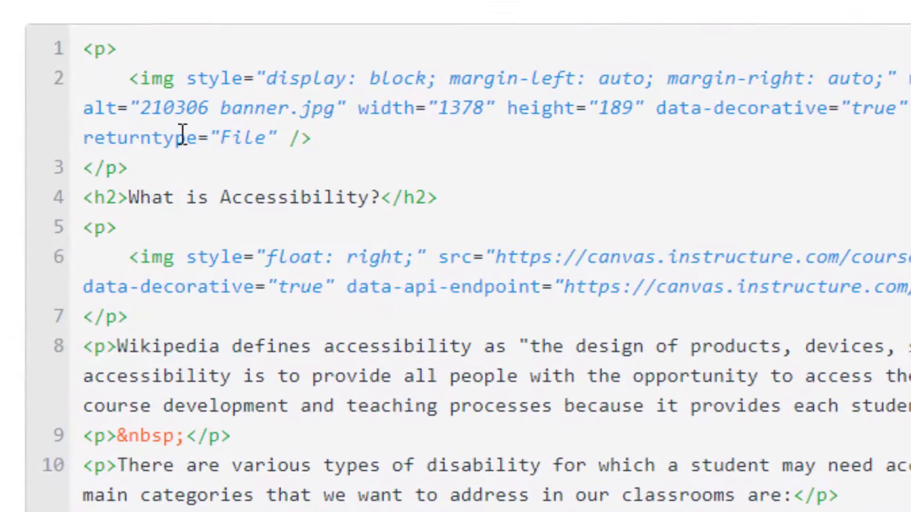
left_click(117, 196)
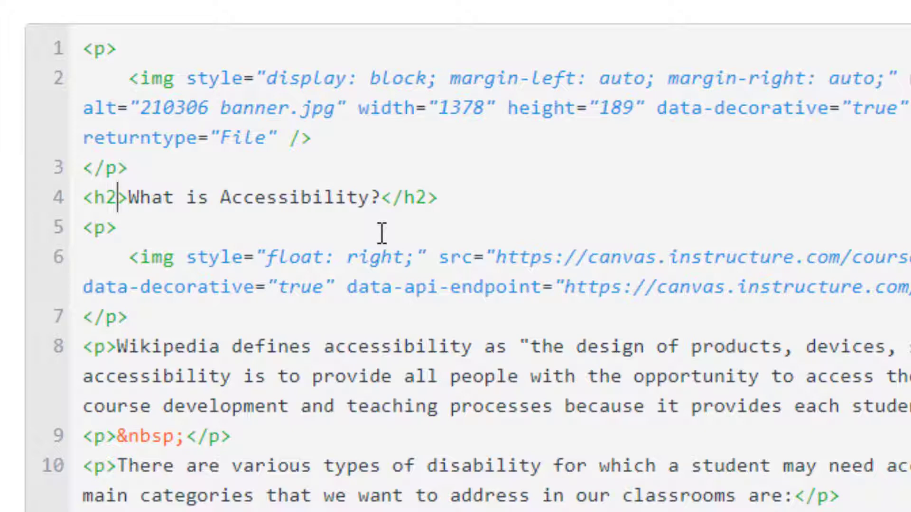
type("style=")
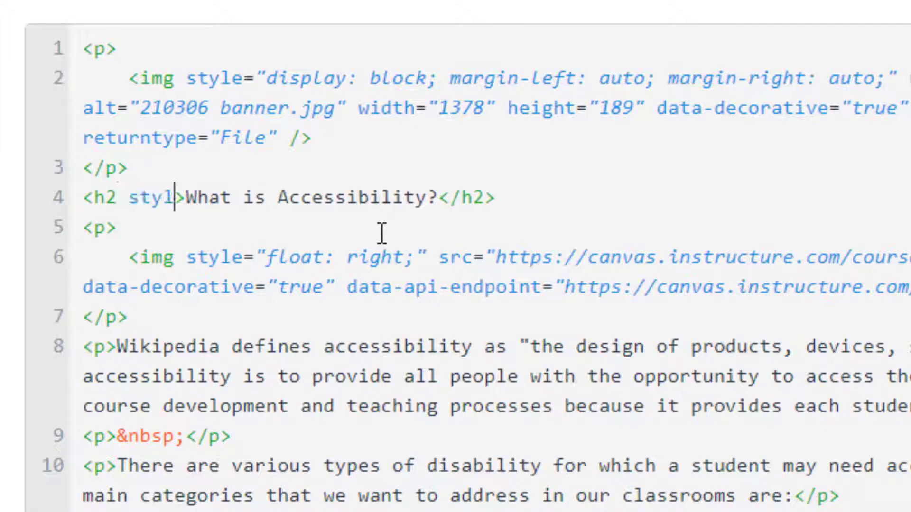
type("\"")
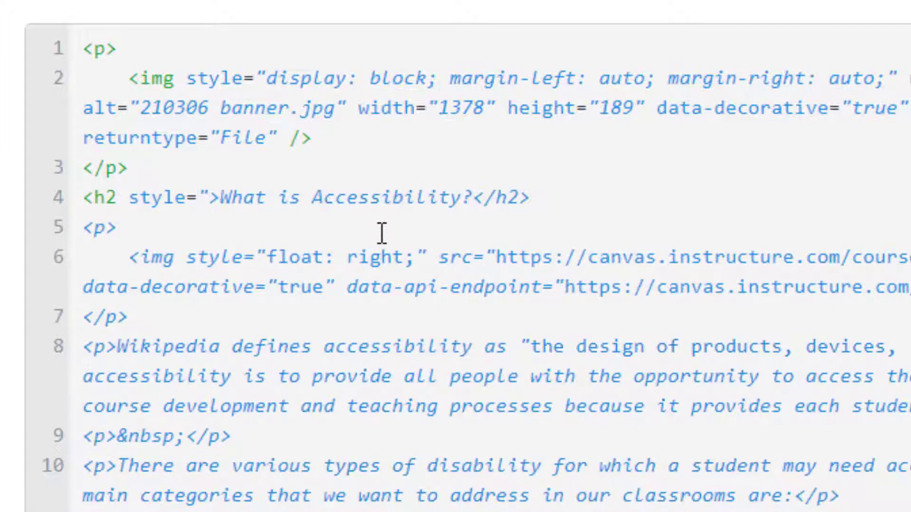
type("color: ")
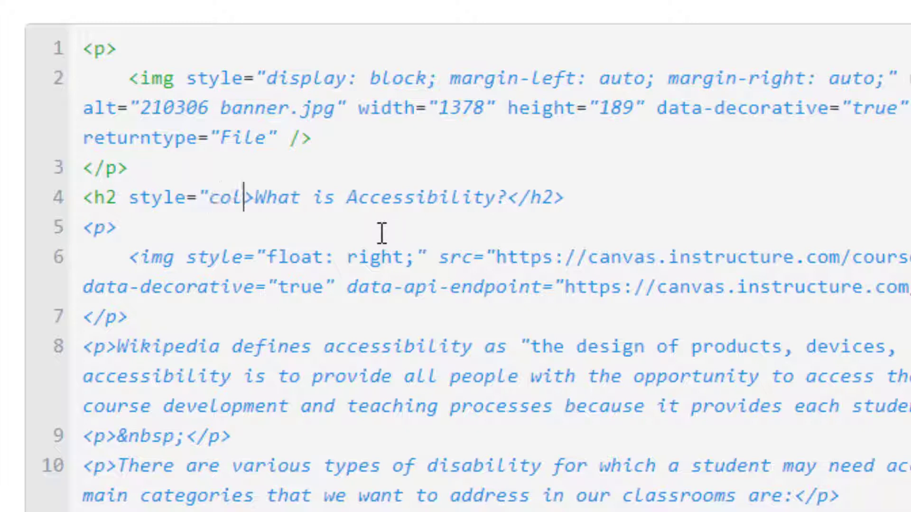
type("red; font-")
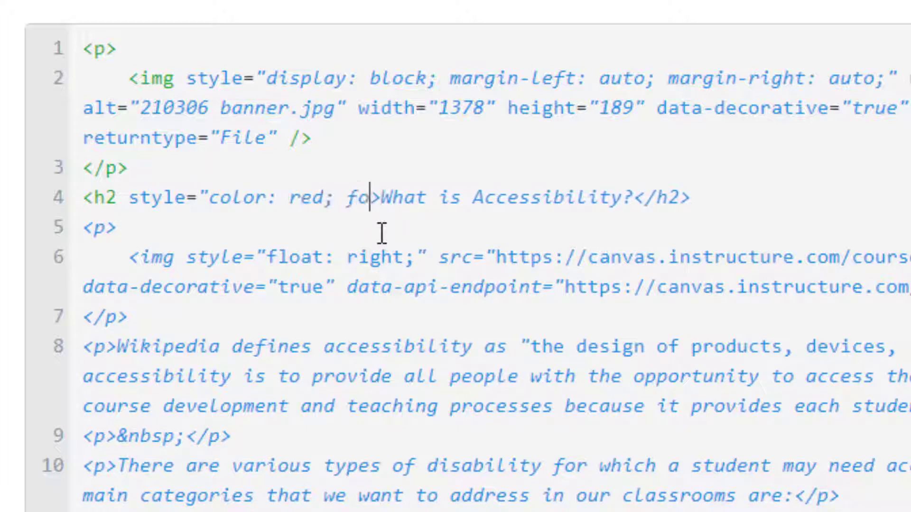
type("size: ")
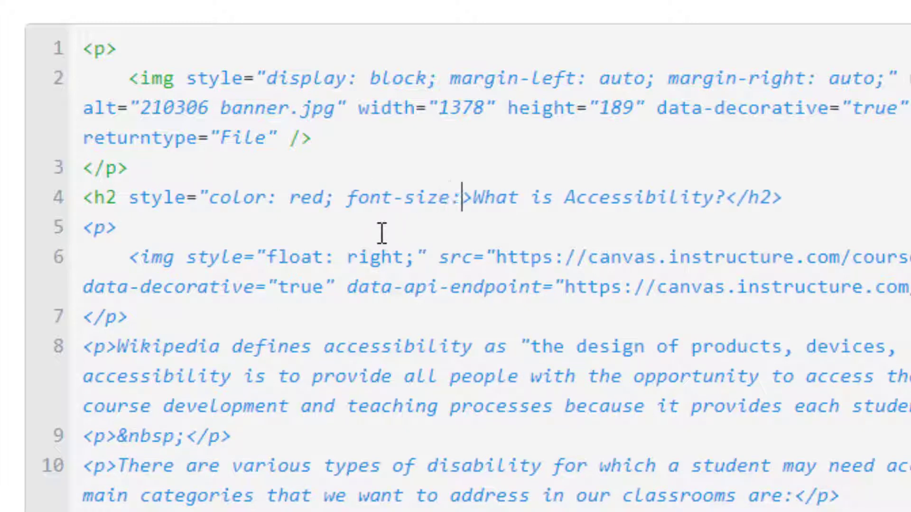
type("60px; te")
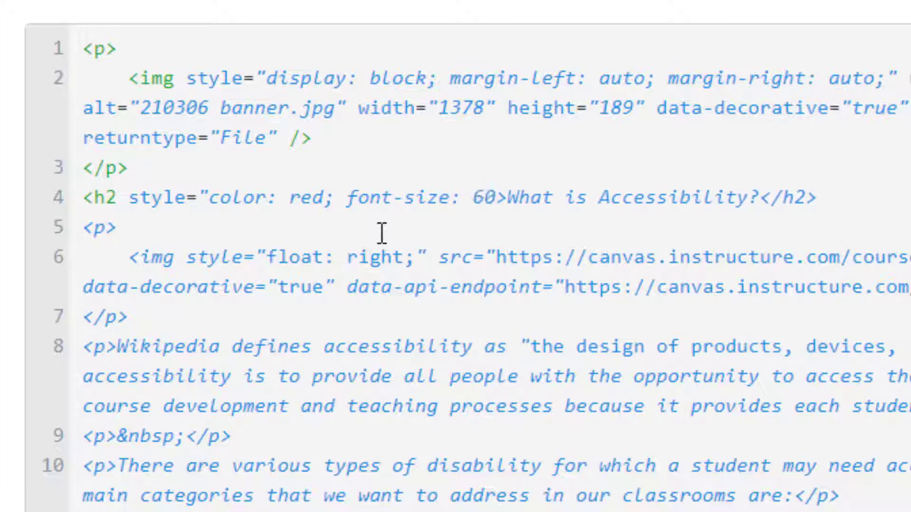
type("xt-decor")
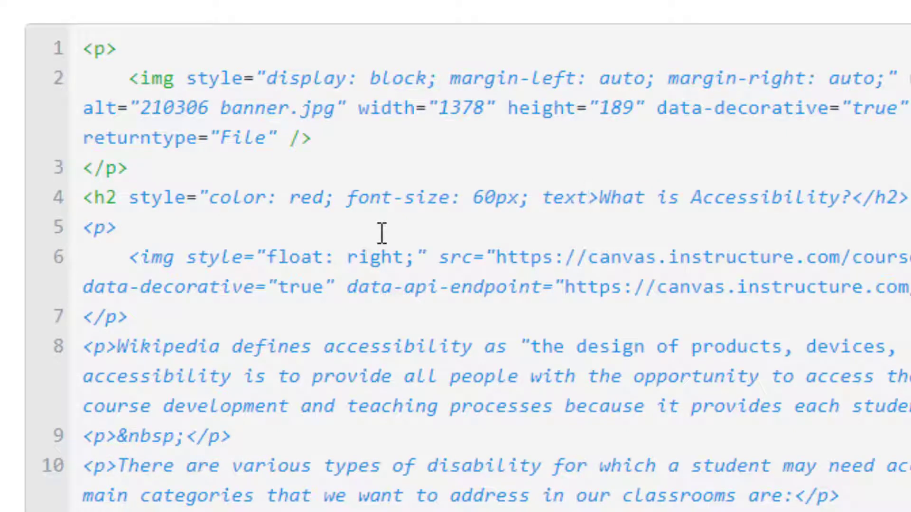
type("ation: ove")
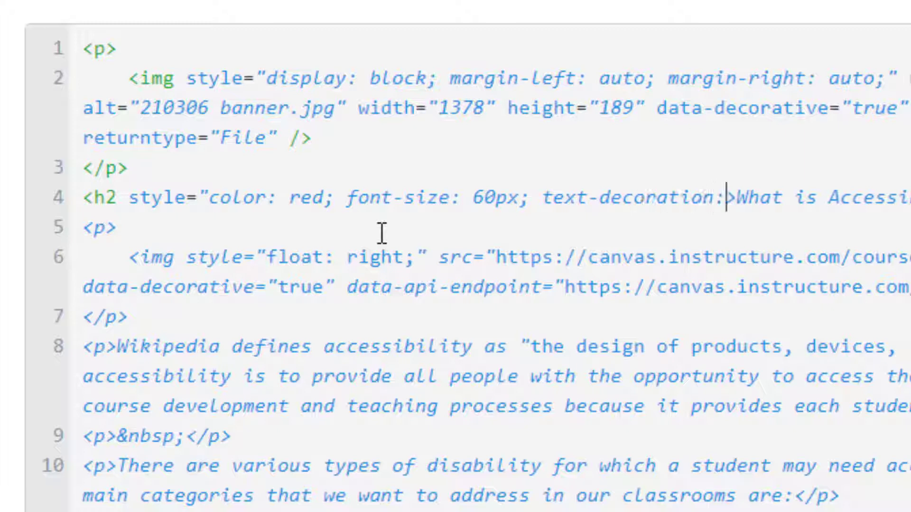
type("rline;\"")
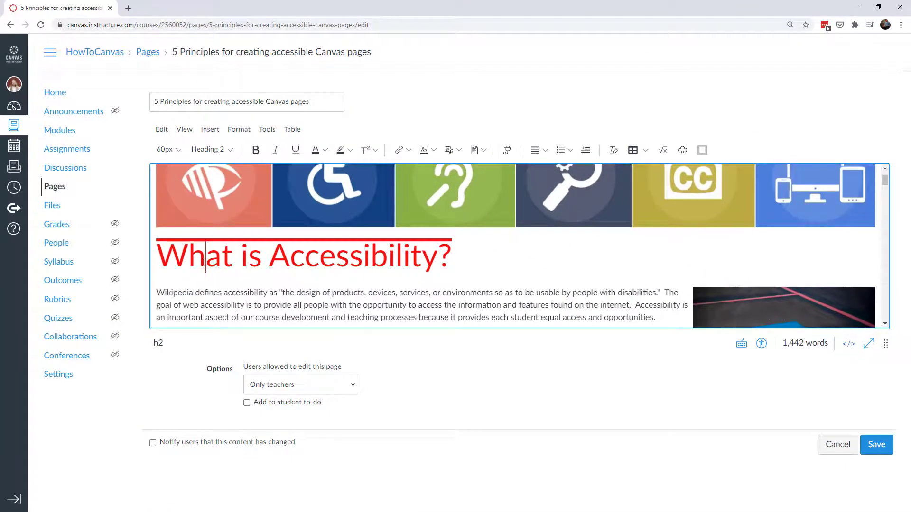
Check the heading's Heading 2 block format without changes, then select 'Wikipedia defines accessibility'.
left_click_drag(202, 281, 462, 286)
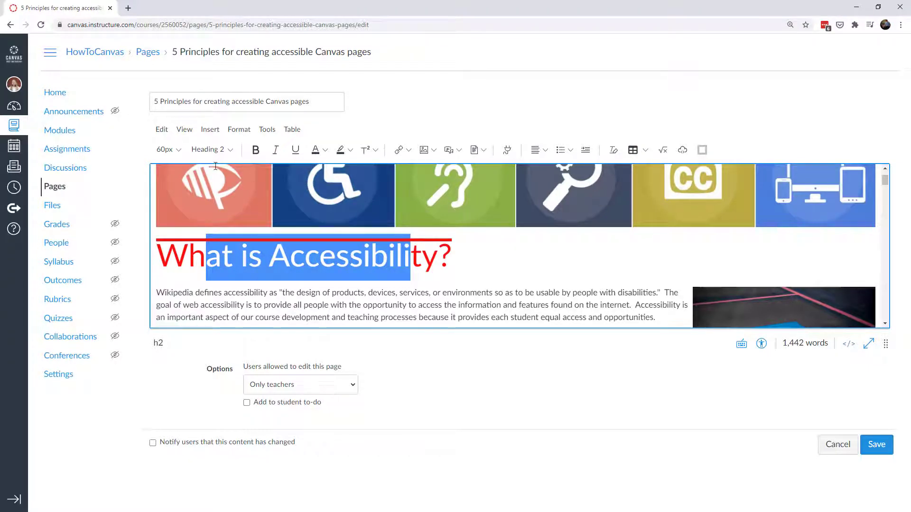
left_click(224, 150)
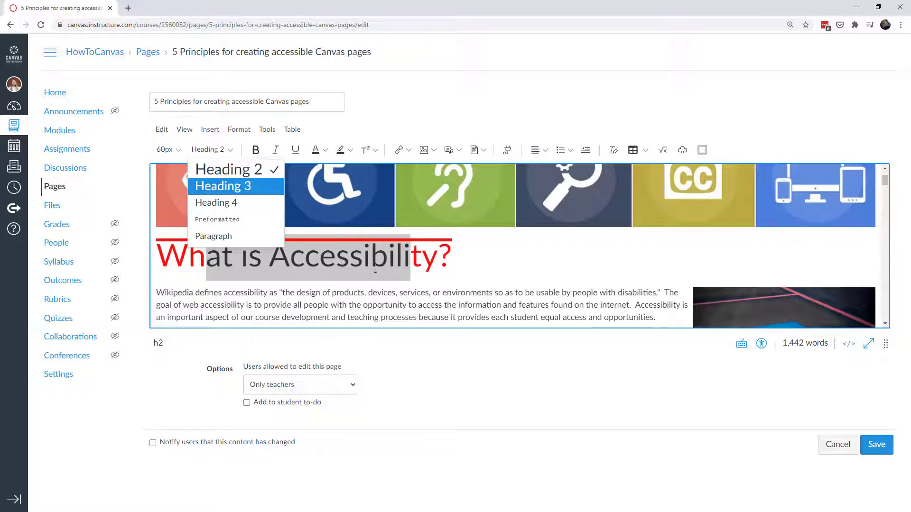
left_click(431, 263)
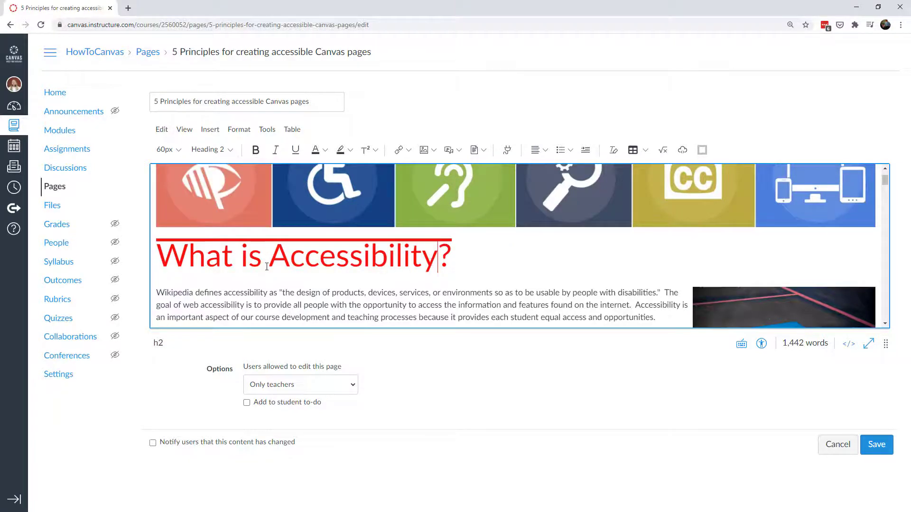
left_click(208, 150)
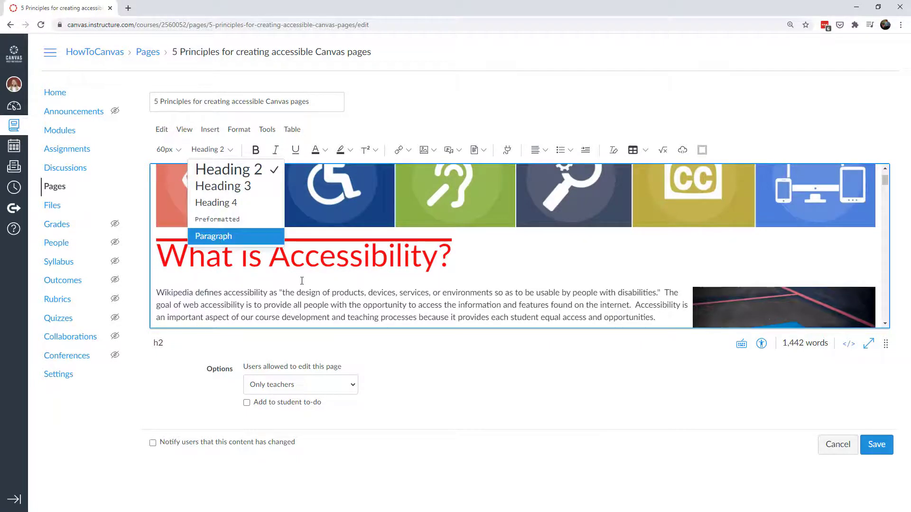
left_click(323, 277)
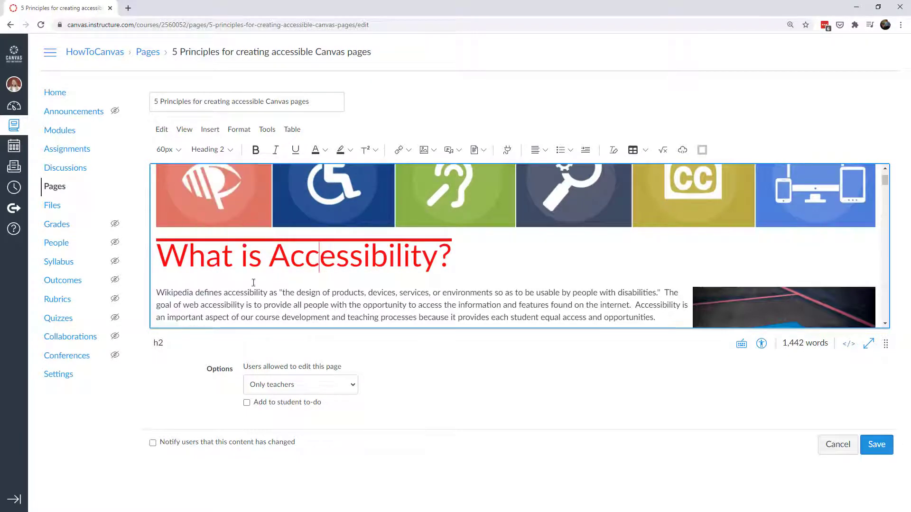
left_click(159, 291)
left_click_drag(159, 291, 267, 289)
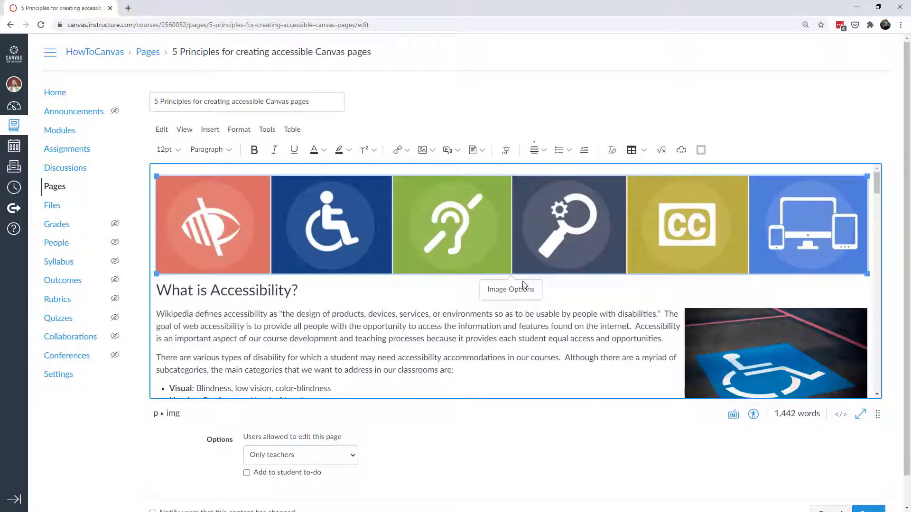
Open Image Options for the top banner image.
left_click(510, 289)
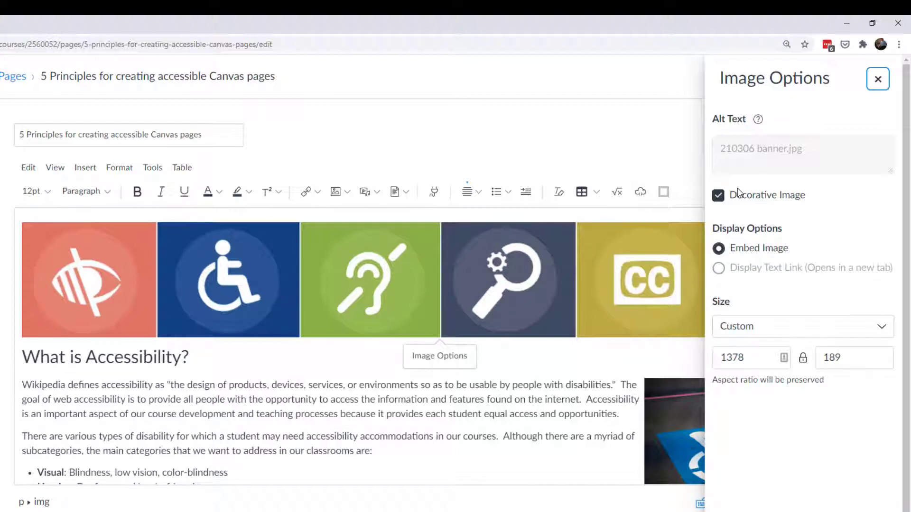
Set the banner alt text to 'Visual representation of various accessibility accommodations' and keep it decorative.
left_click(717, 198)
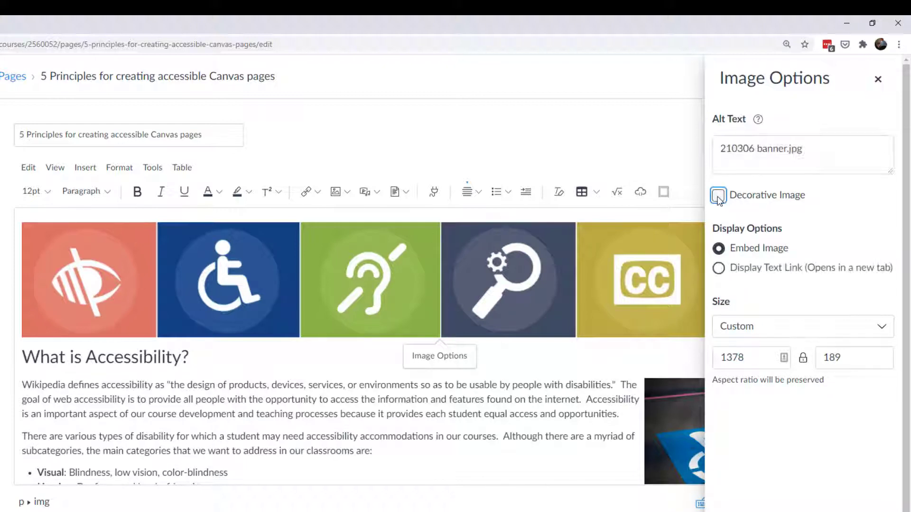
left_click_drag(815, 150, 714, 154)
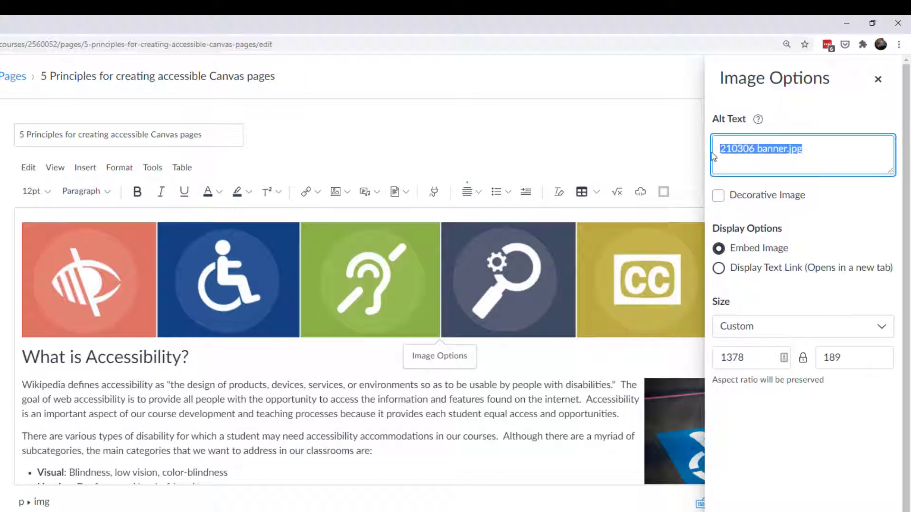
key("BackSpace")
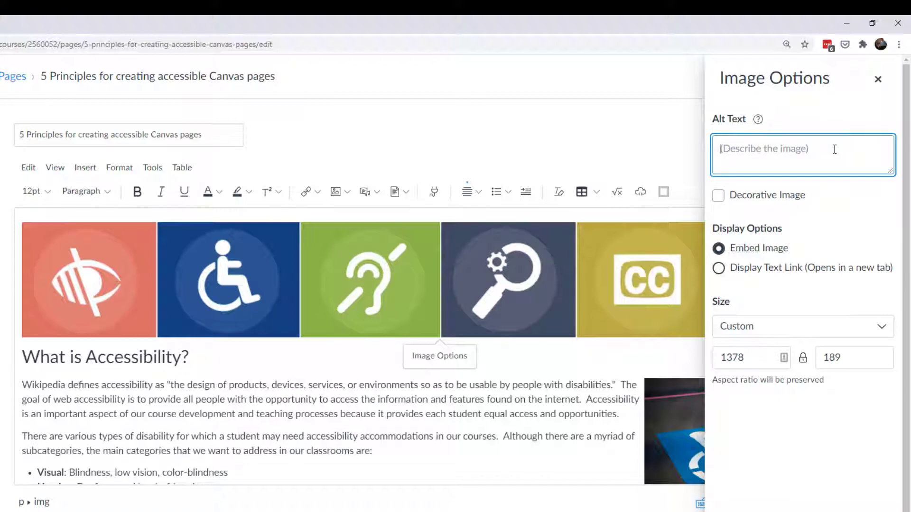
type("Visual representation fo av")
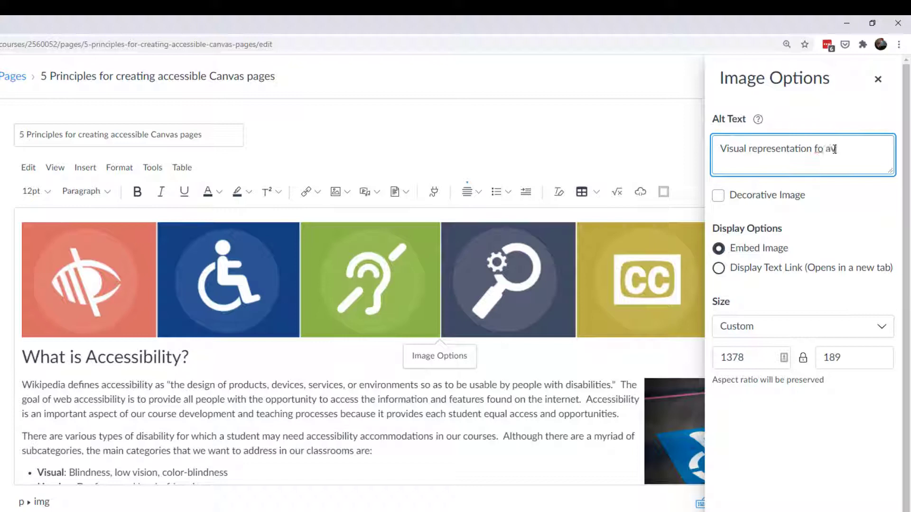
key("BackSpace")
key("BackSpace")
key("BackSpace")
key("BackSpace")
key("BackSpace")
type("of various accessi")
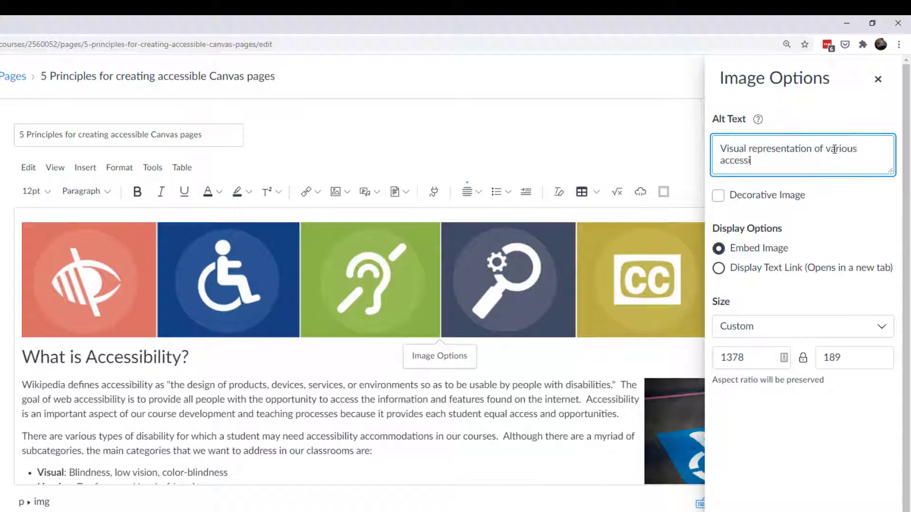
type("bility accommodations")
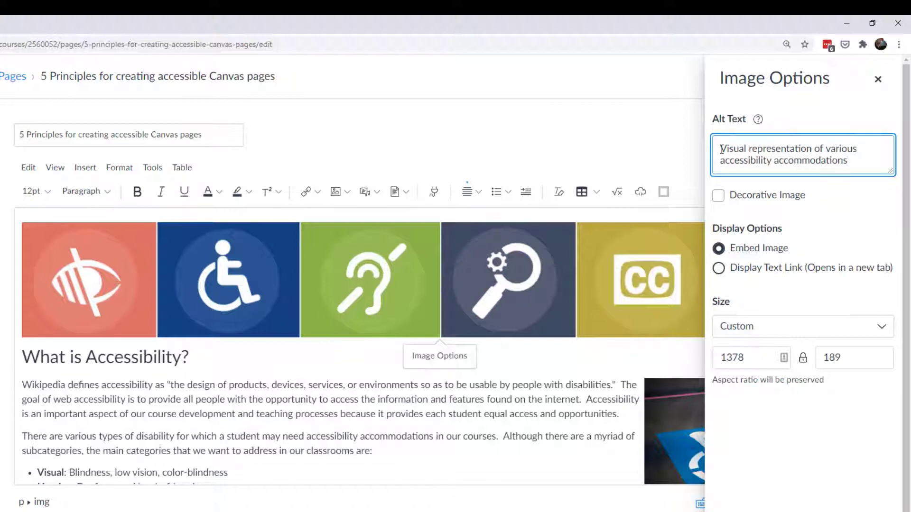
left_click(720, 149)
type("picture of")
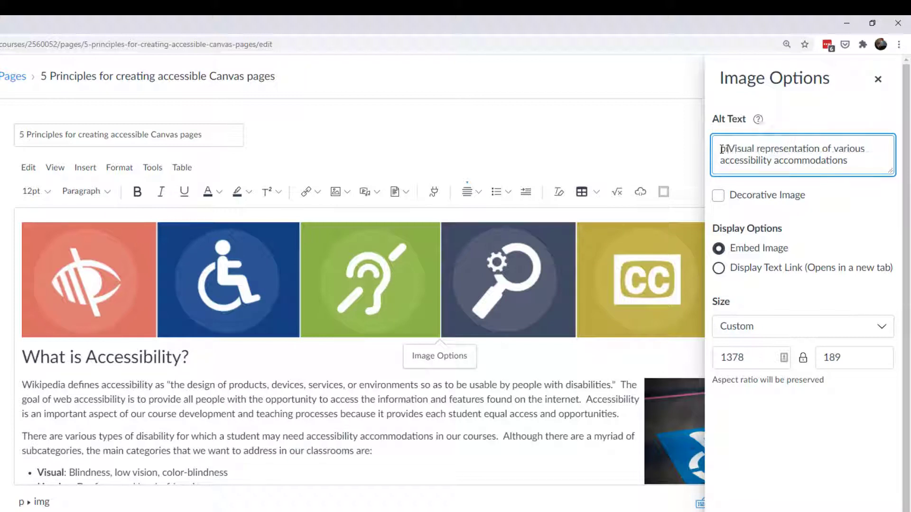
key("shift+Home")
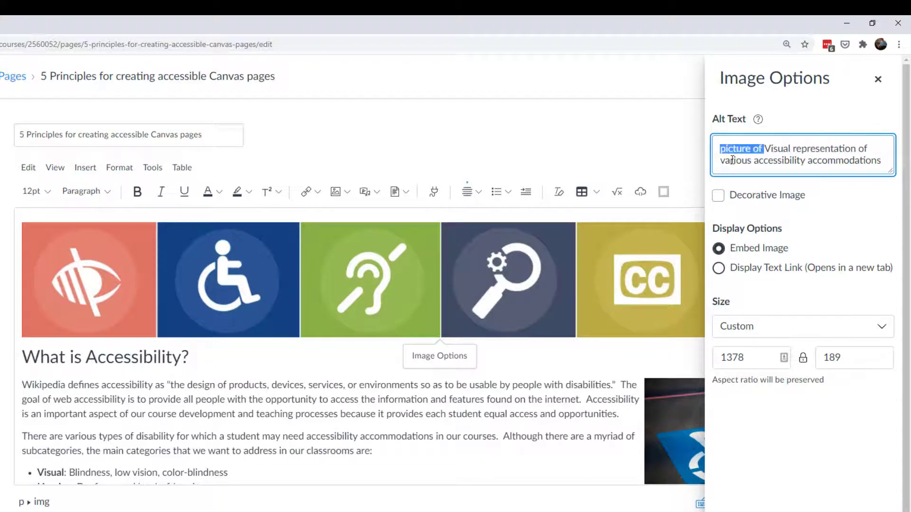
key("BackSpace")
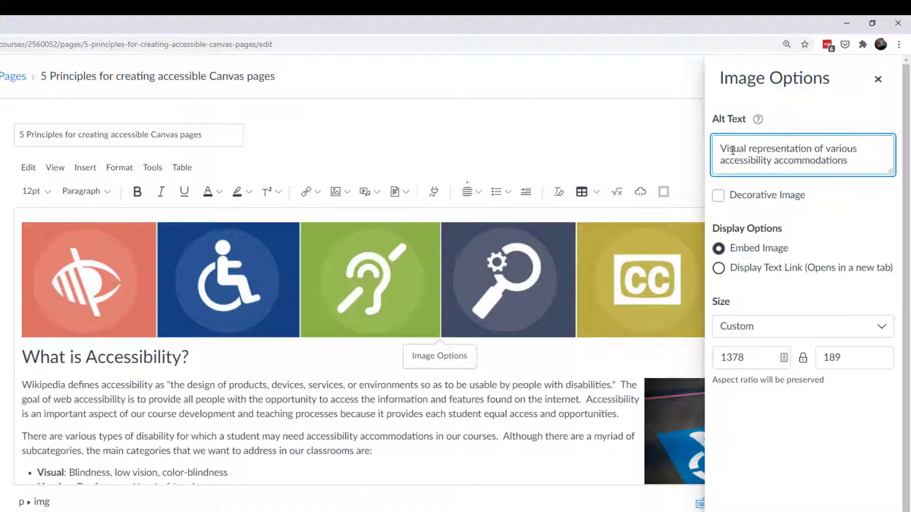
left_click(719, 196)
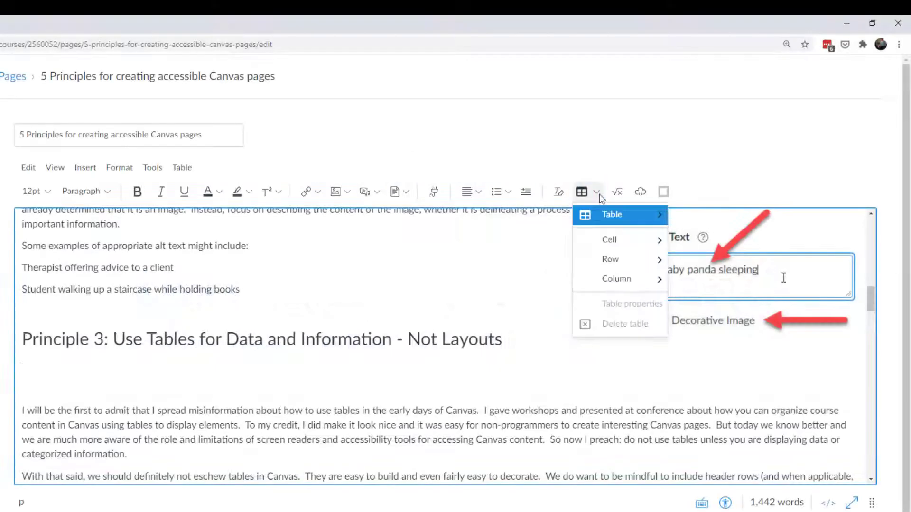
Insert a 3×3 table under Principle 3 with row labels Students and Professors.
mouse_move(638, 218)
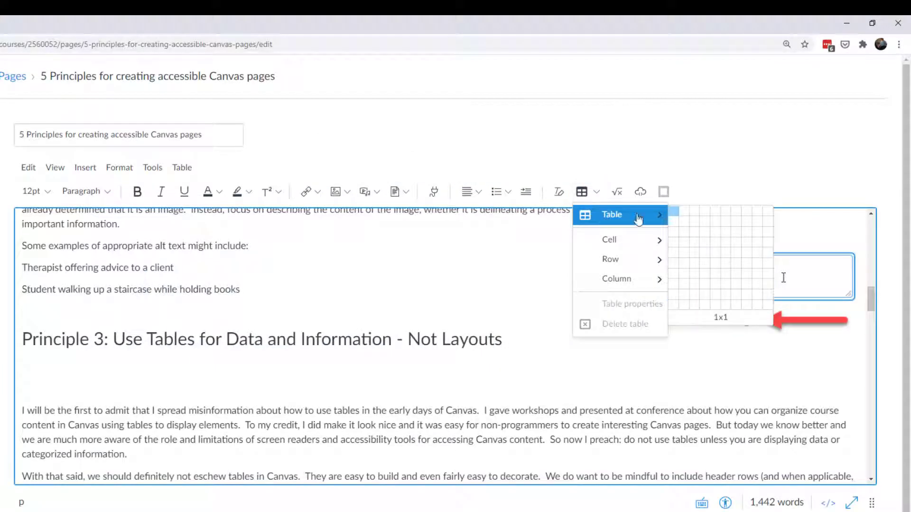
left_click(696, 234)
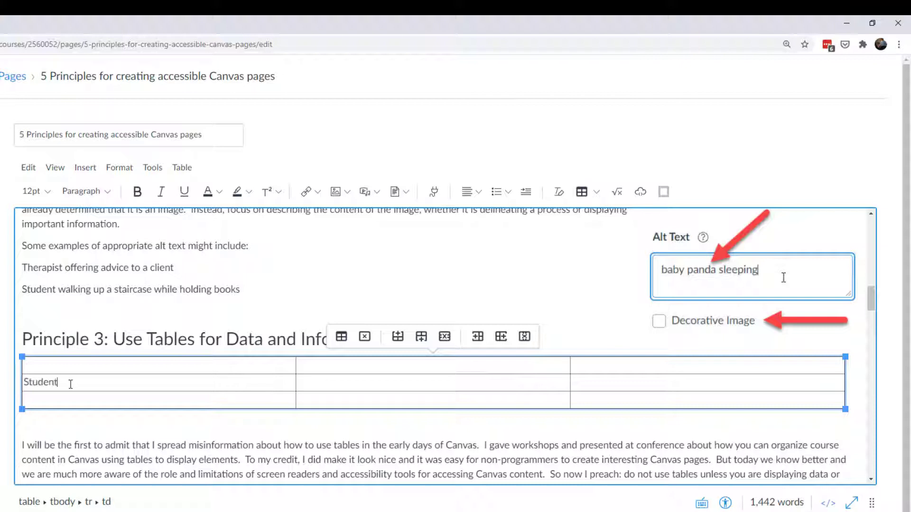
type("s")
key("Down")
type("Professors")
Add Spring and Summer column headers and fill in the values 55, 63 and 71.
left_click(340, 366)
type("Spring")
key("Tab")
type("Summer")
left_click(319, 379)
type("5")
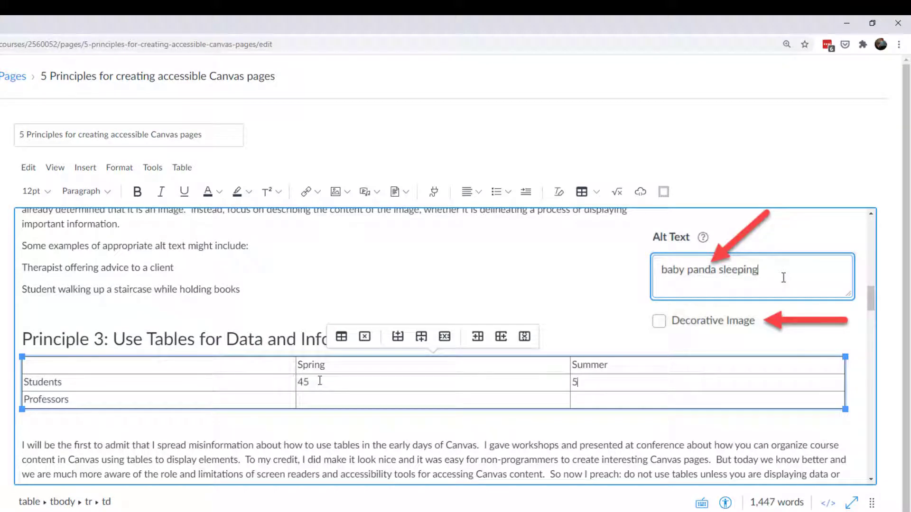
type("5")
key("Tab")
key("Tab")
type("63")
key("Tab")
type("71")
left_click(222, 423)
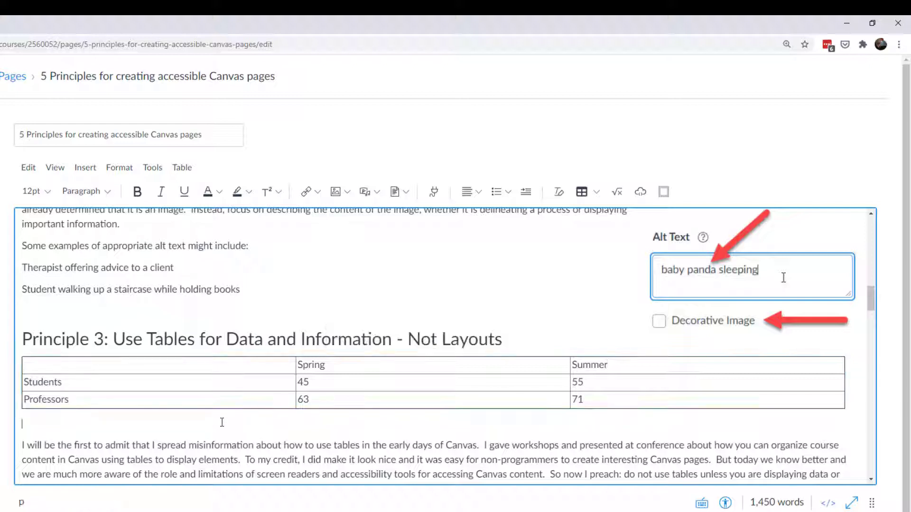
Caption the table 'Table 3: Assessment of Qualifications'.
left_click(281, 369)
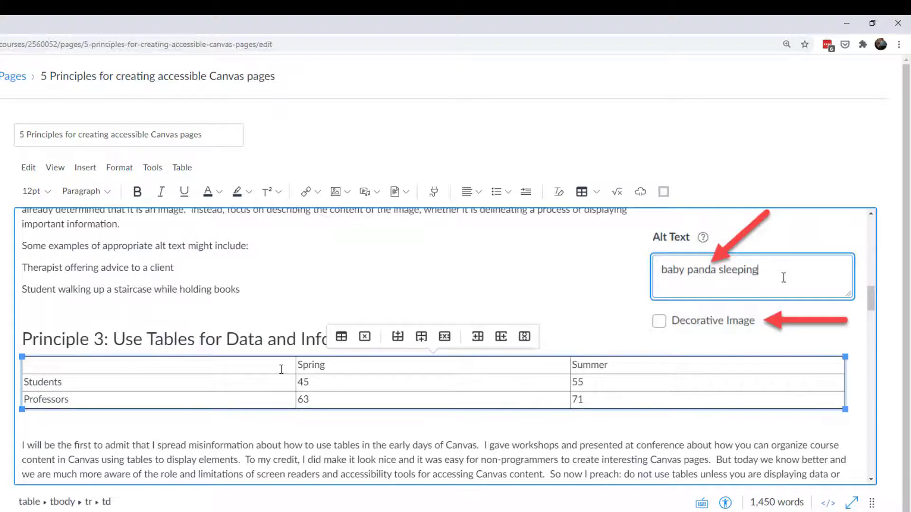
left_click(341, 337)
left_click(416, 383)
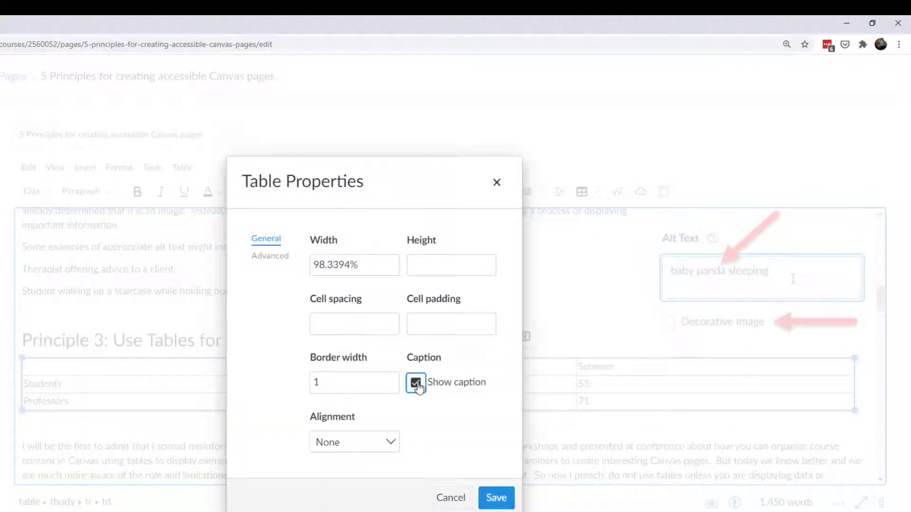
left_click(496, 497)
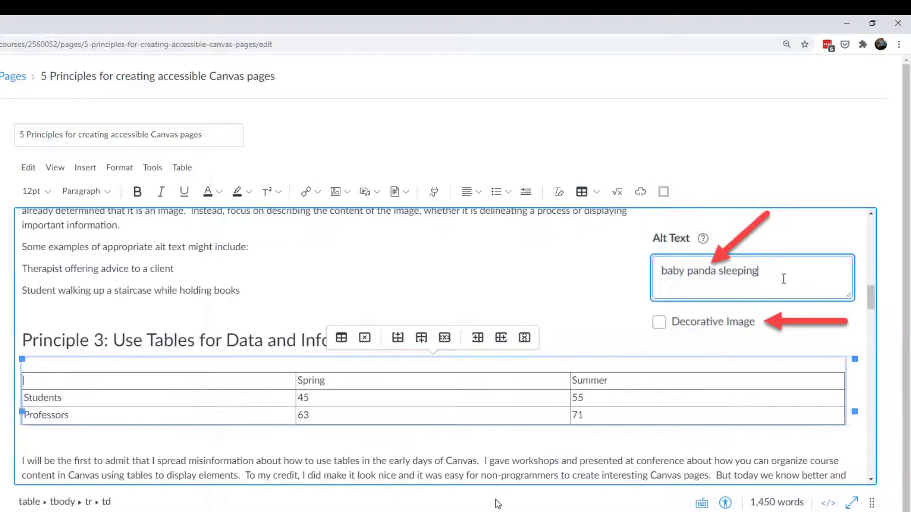
left_click(288, 367)
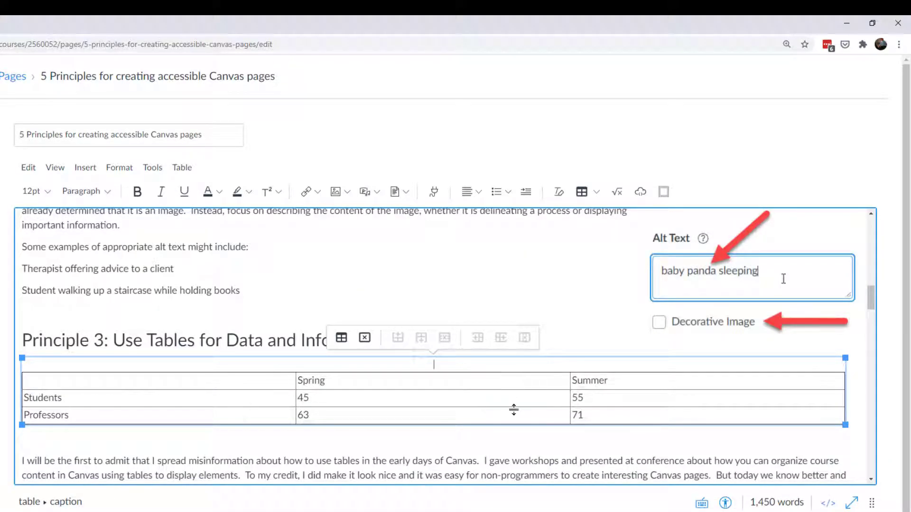
type("Table 3: Assessment of Qualifications")
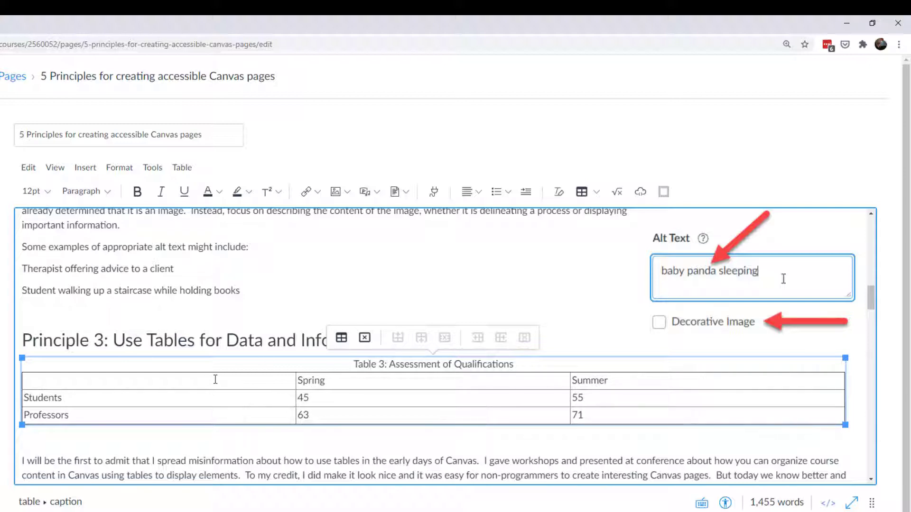
Set the Spring/Summer top row's row type to Header.
left_click_drag(215, 380, 607, 382)
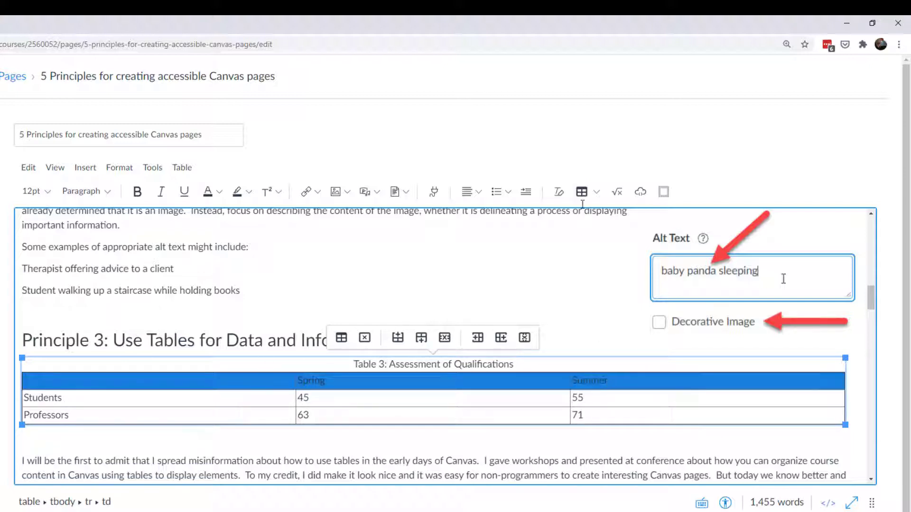
left_click(596, 192)
mouse_move(608, 262)
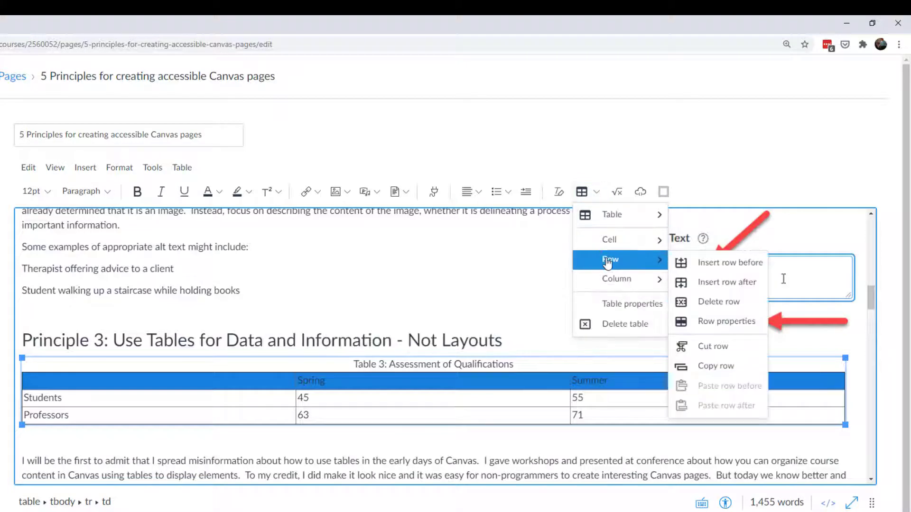
left_click(723, 321)
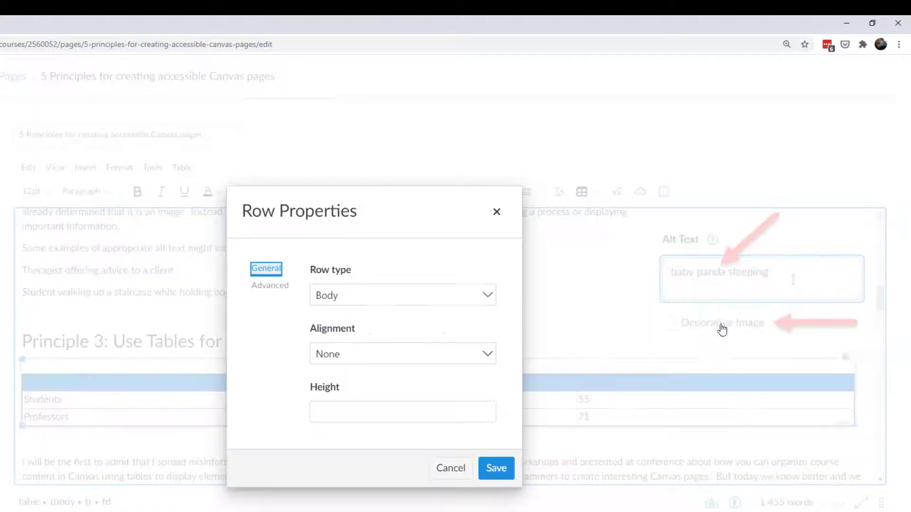
left_click(373, 309)
left_click(336, 318)
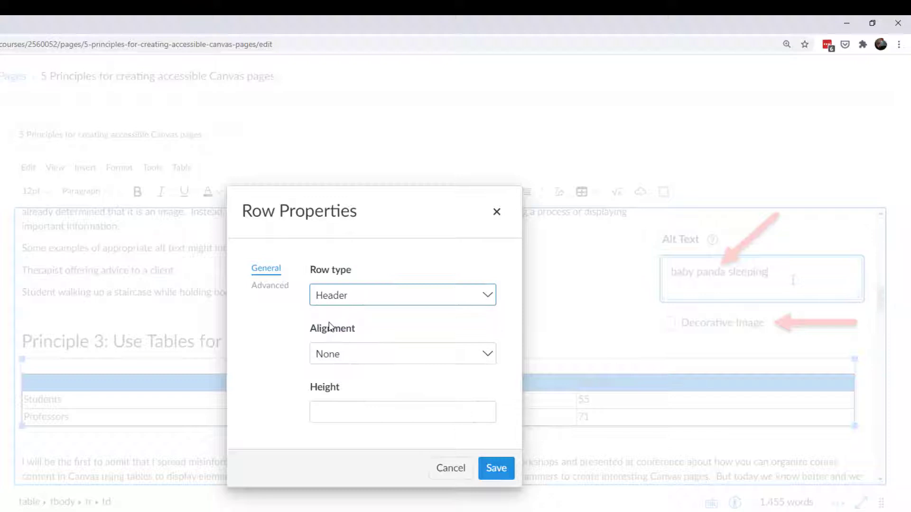
left_click(499, 471)
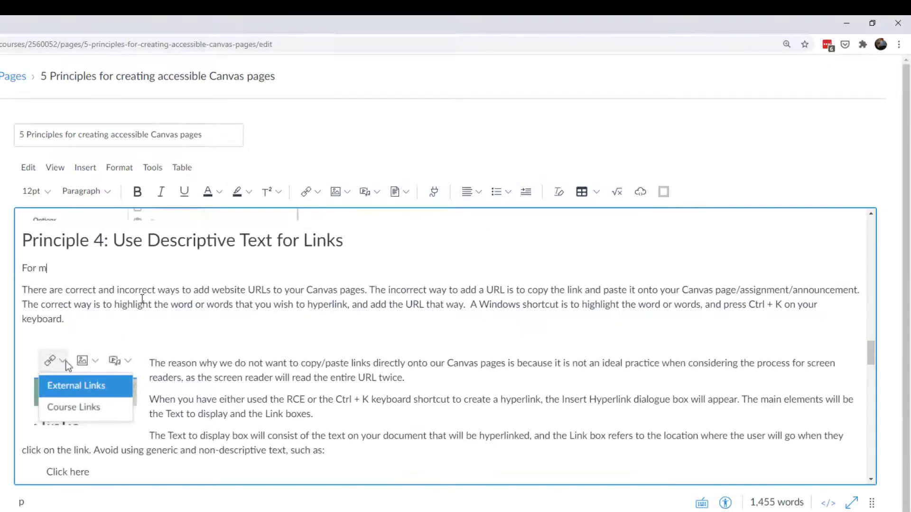
Type 'For more information, click here:' under Principle 4, then paste the SharePoint link in place of the YouTube link.
type("information")
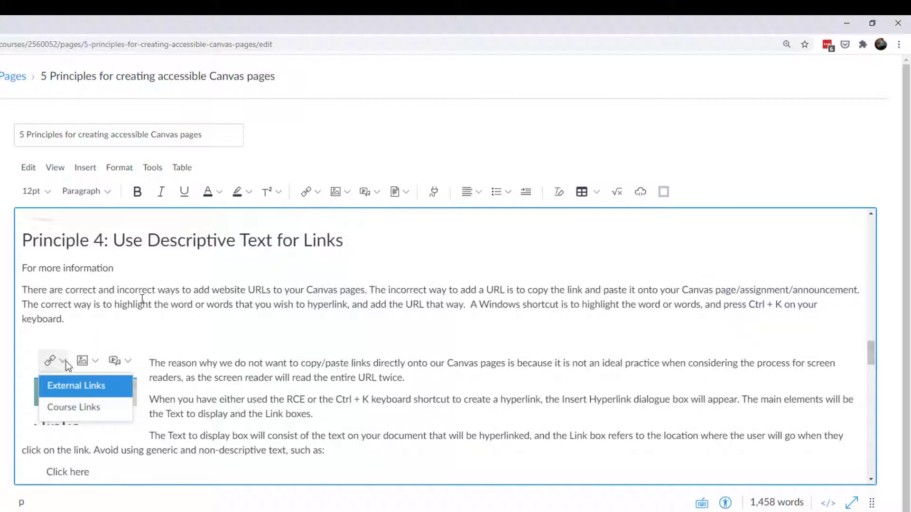
type(", click  here:")
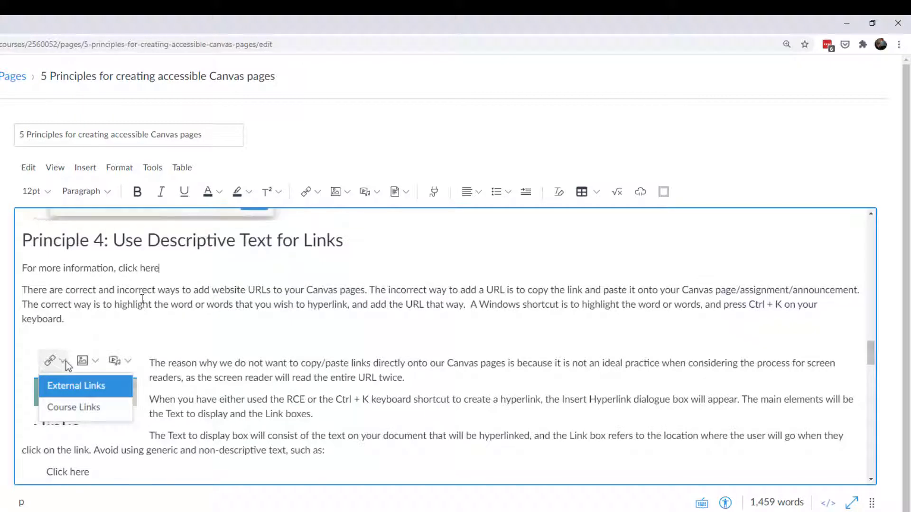
type("https://www.youtube.com/watch?v=dQw4w9WgXcQ")
left_click_drag(407, 269, 166, 273)
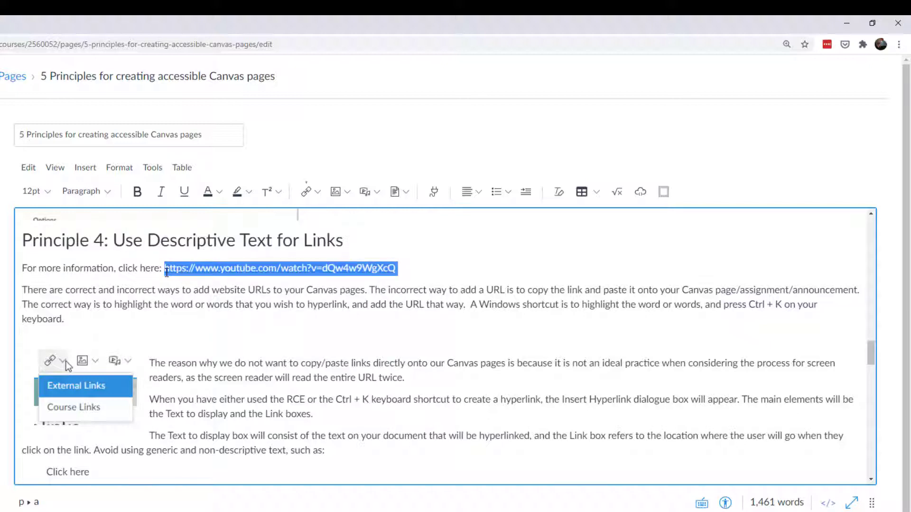
key("BackSpace")
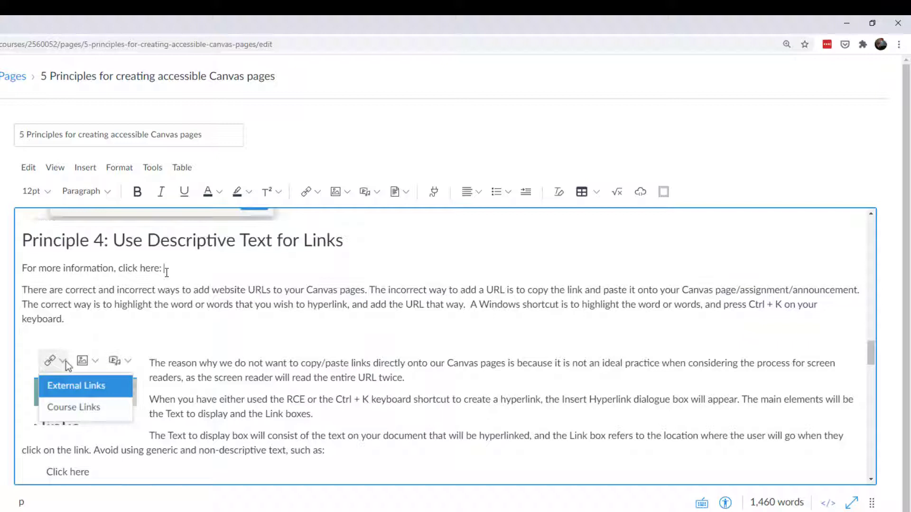
type("https://tcsedsystem.sharepoint.com/:w:/r/sites/departmentofinstructionaltechnology/_layouts/15/doc2.aspx?sourcedoc=%7BDDEE3103-A856-4A98-B282-C4C68169DCF5%7D&file=Webinar%20Topic%20Schedule.docx&action=default&mobileredirect=true&cid=7d150ba2-d28f-4c8b-a79e-9501b4b853ce")
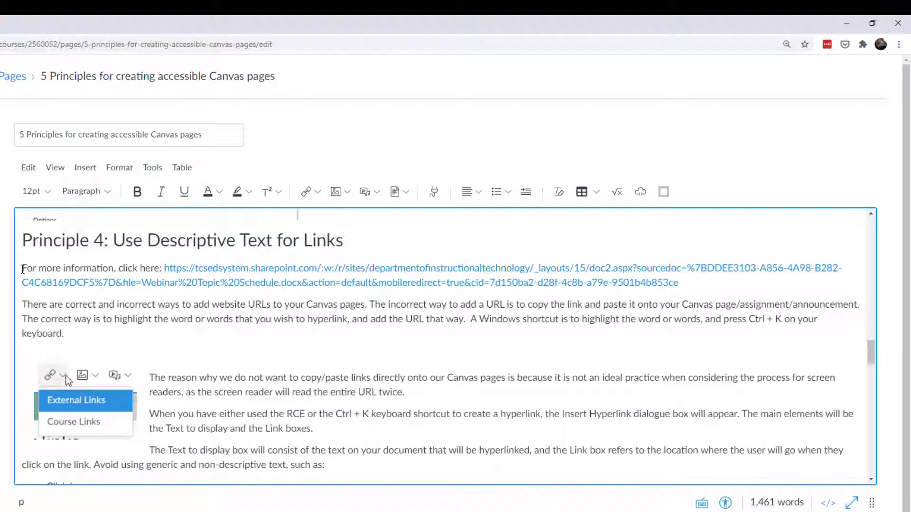
left_click_drag(22, 270, 163, 268)
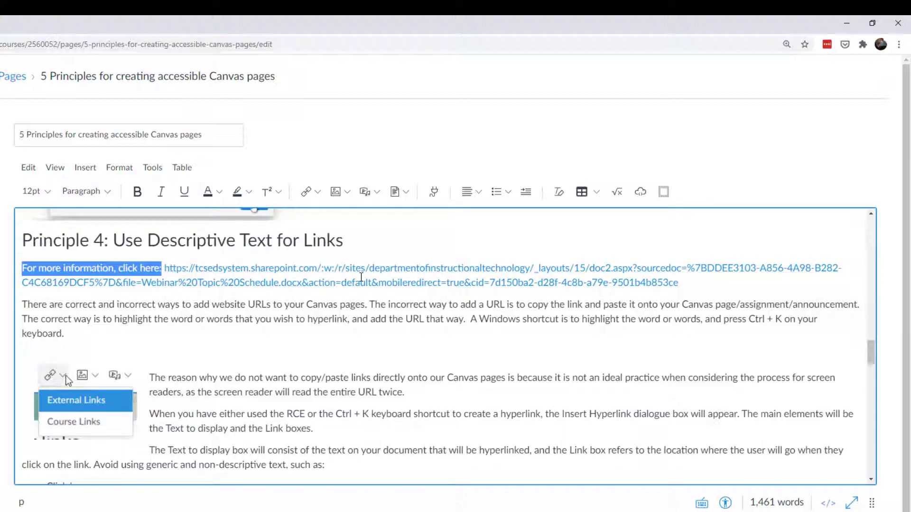
Replace the raw SharePoint link and the word 'click' with 'refer to the course guide.'.
left_click_drag(680, 283, 164, 272)
key("BackSpace")
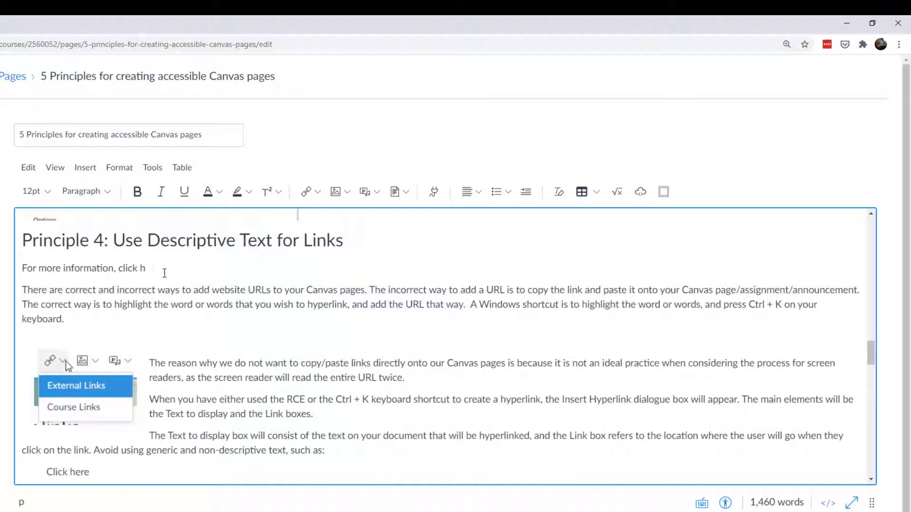
key("BackSpace")
key("BackSpace")
key("BackSpace")
key("BackSpace")
key("BackSpace")
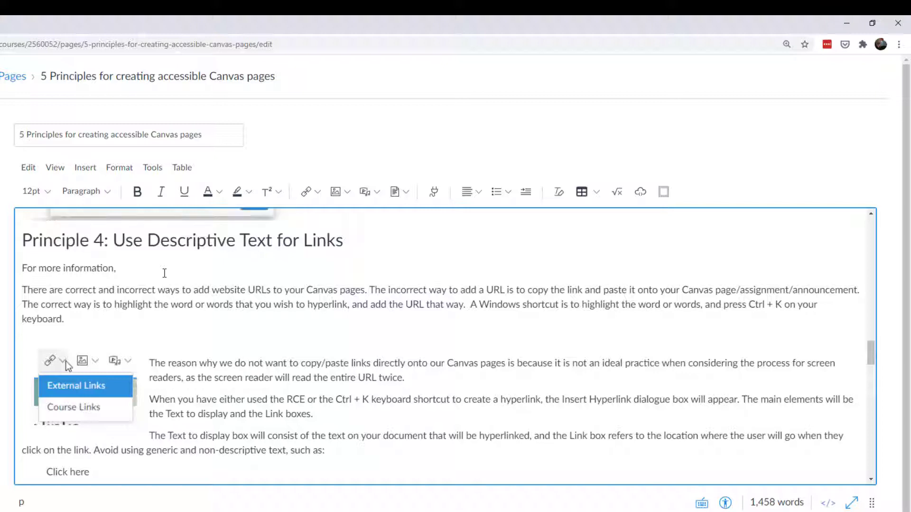
type("refer to the course guide.")
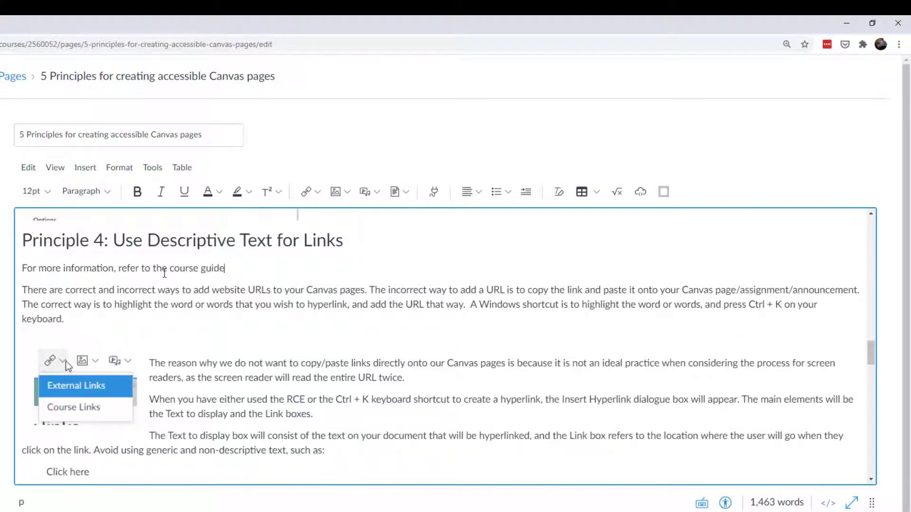
Hyperlink the phrase 'refer to the course guide' to the course guide address with Ctrl+K.
left_click_drag(226, 270, 119, 271)
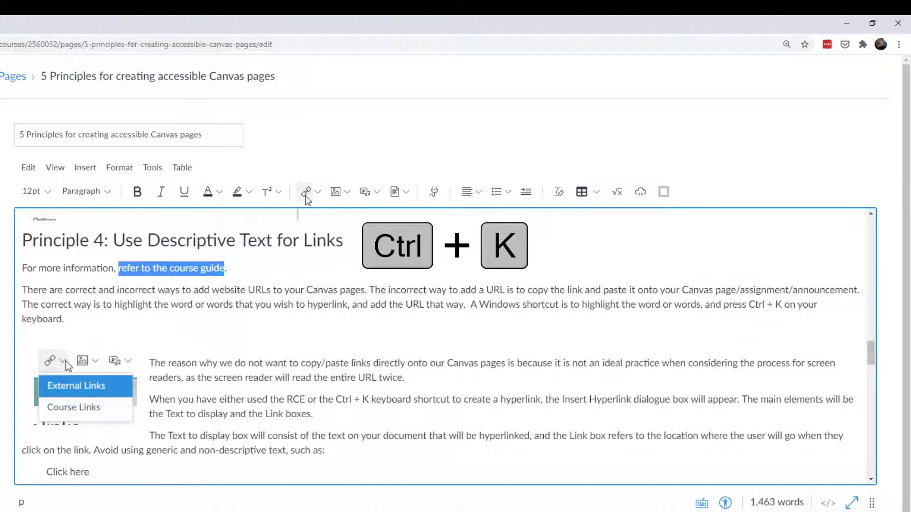
key("ctrl+k")
left_click(172, 372)
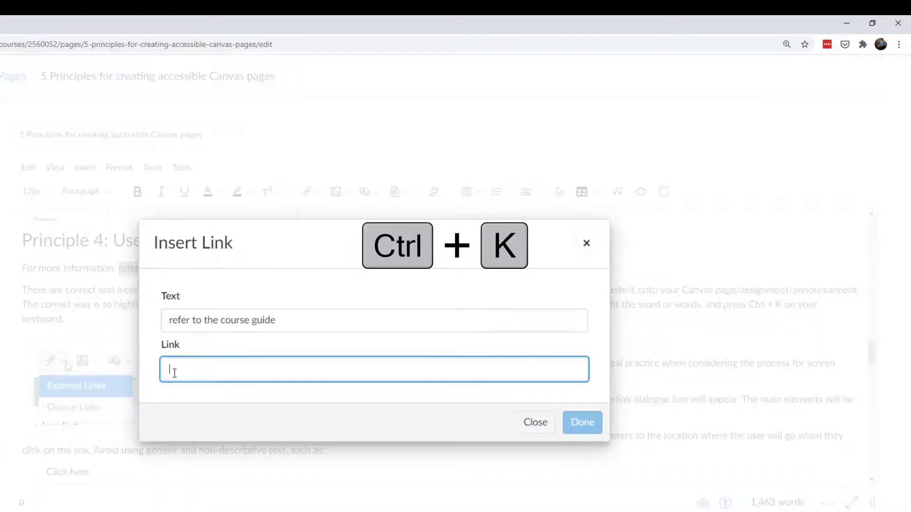
key("ctrl+v")
left_click(583, 421)
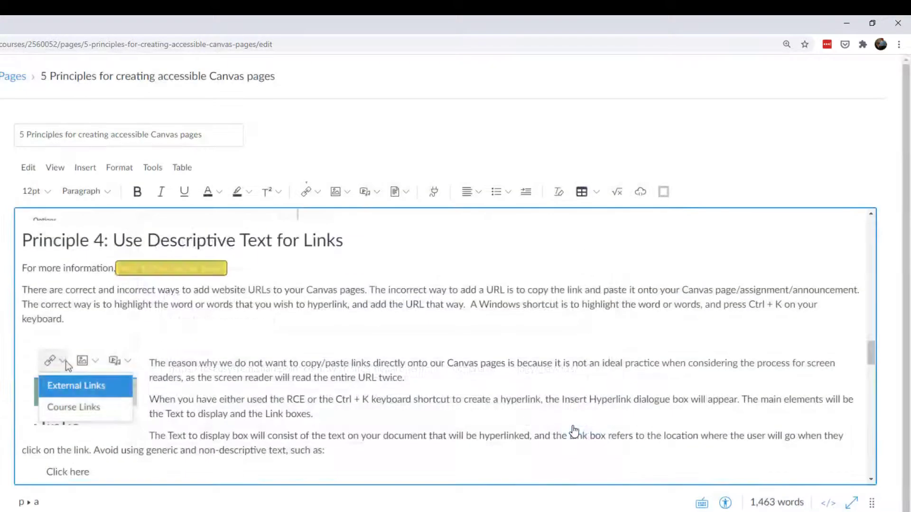
left_click(238, 270)
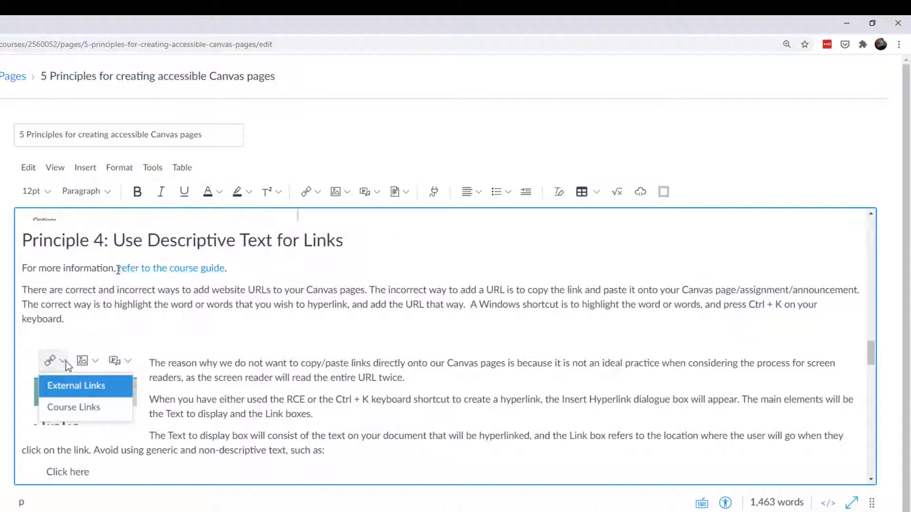
Remove that link and relink the phrase to the course guide as an External Link.
left_click_drag(117, 270, 223, 273)
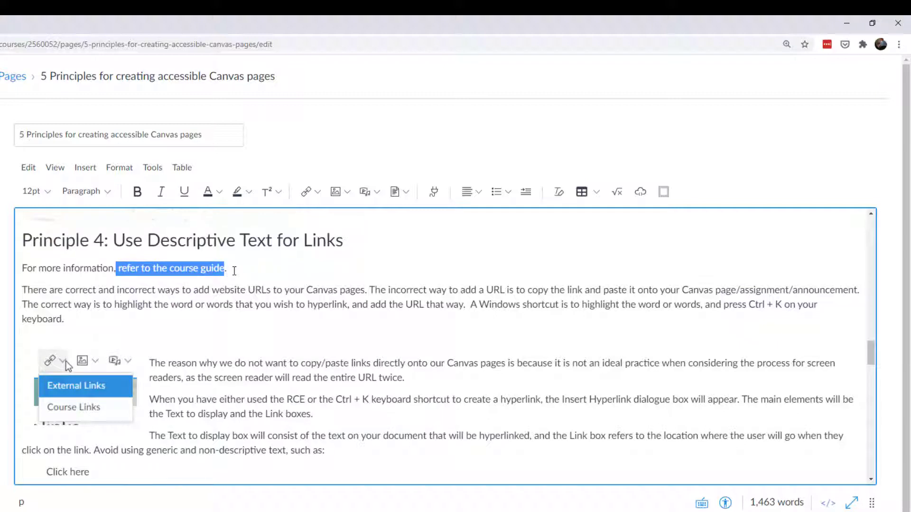
key("ctrl+k")
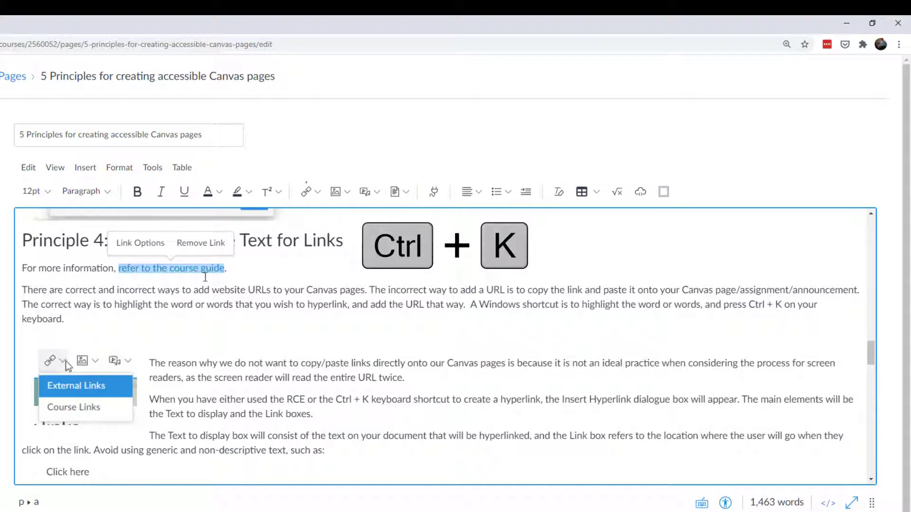
left_click(200, 244)
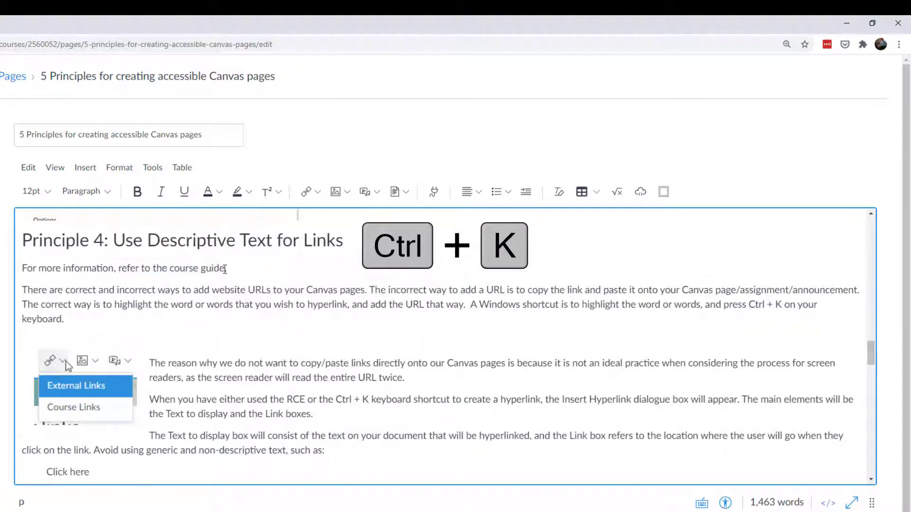
left_click_drag(224, 268, 118, 268)
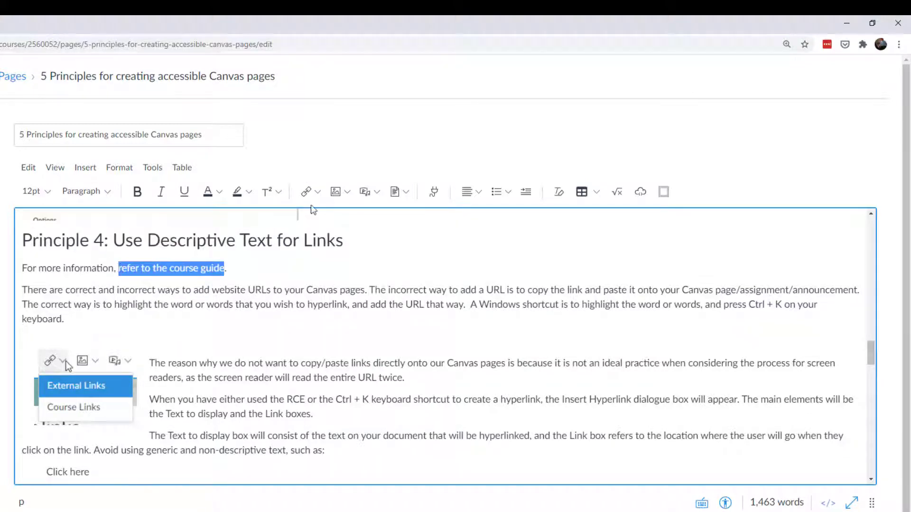
left_click(318, 192)
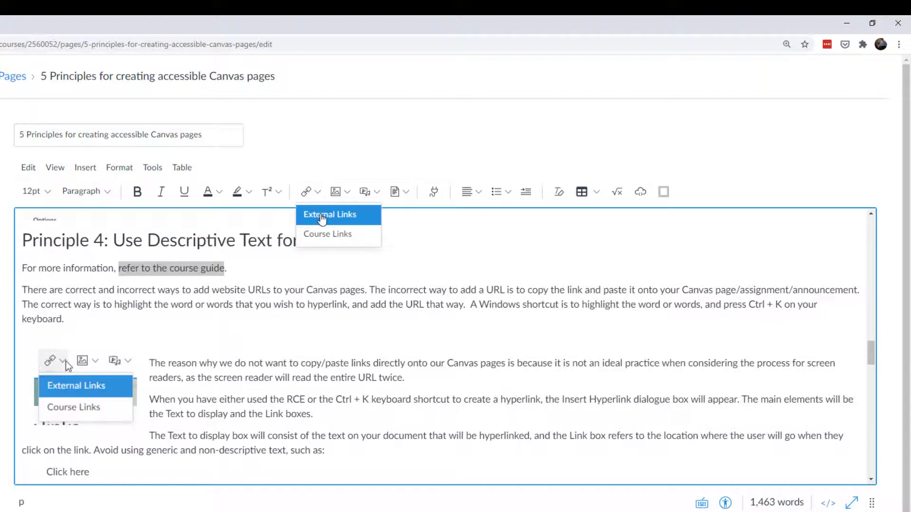
left_click(319, 215)
left_click(219, 369)
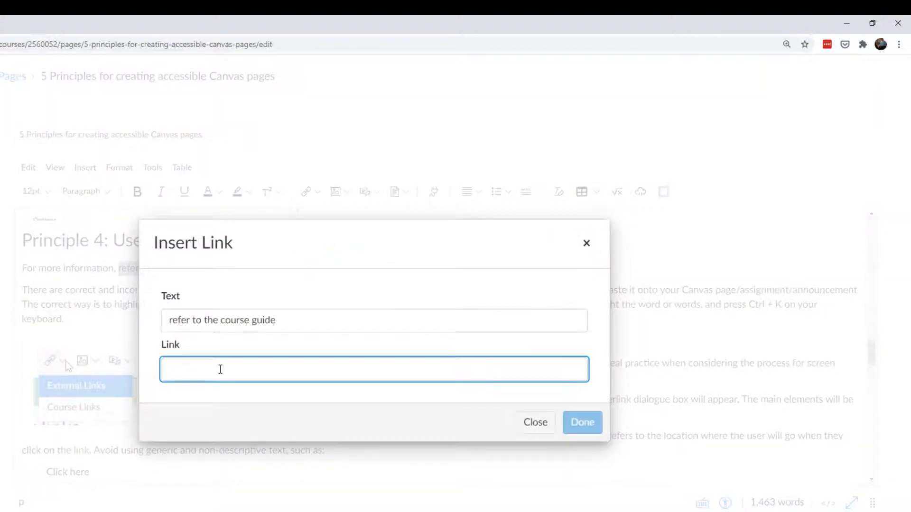
key("ctrl+v")
left_click(577, 424)
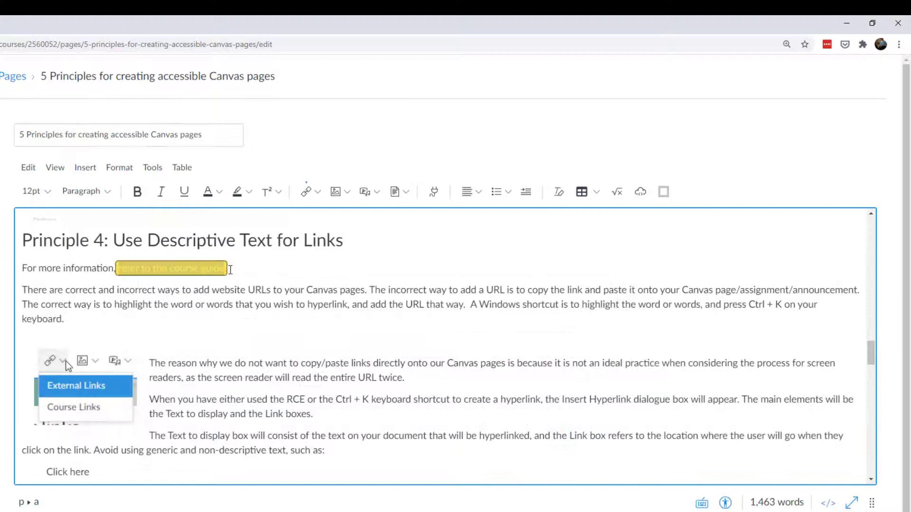
left_click(240, 269)
Add Announcements, Discussions and Files course links, each on its own line below the sentence.
key("Return")
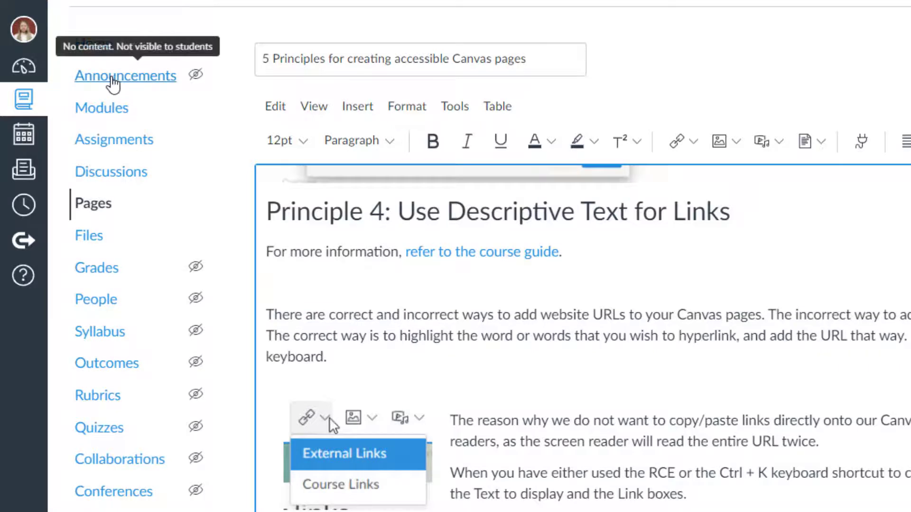
left_click_drag(112, 84, 315, 295)
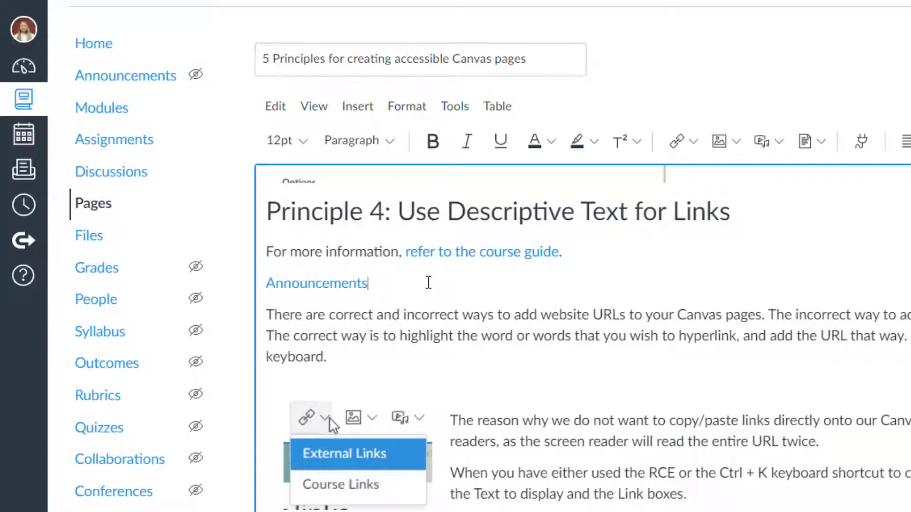
key("Return")
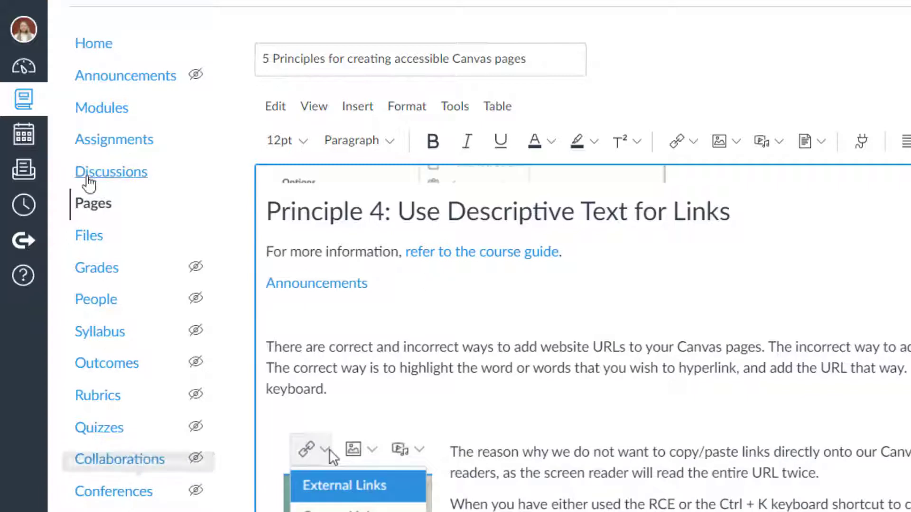
left_click_drag(89, 182, 303, 318)
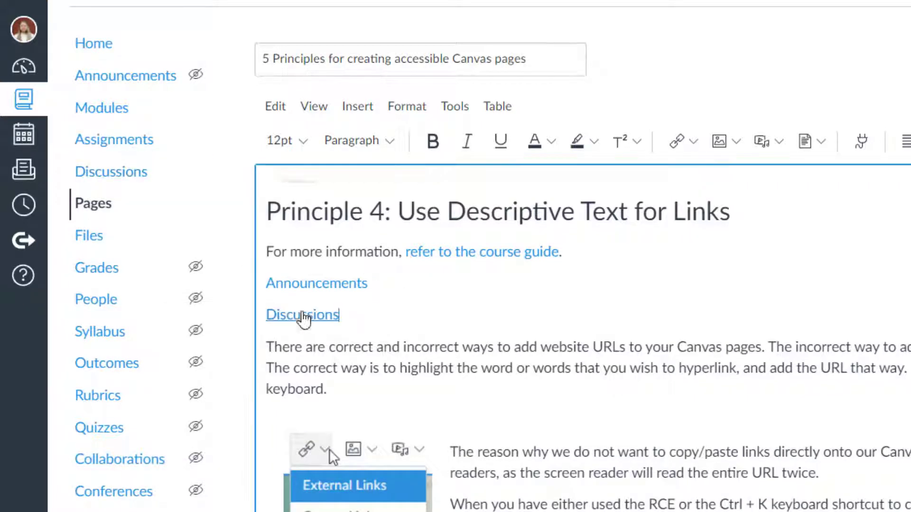
left_click_drag(110, 235, 380, 315)
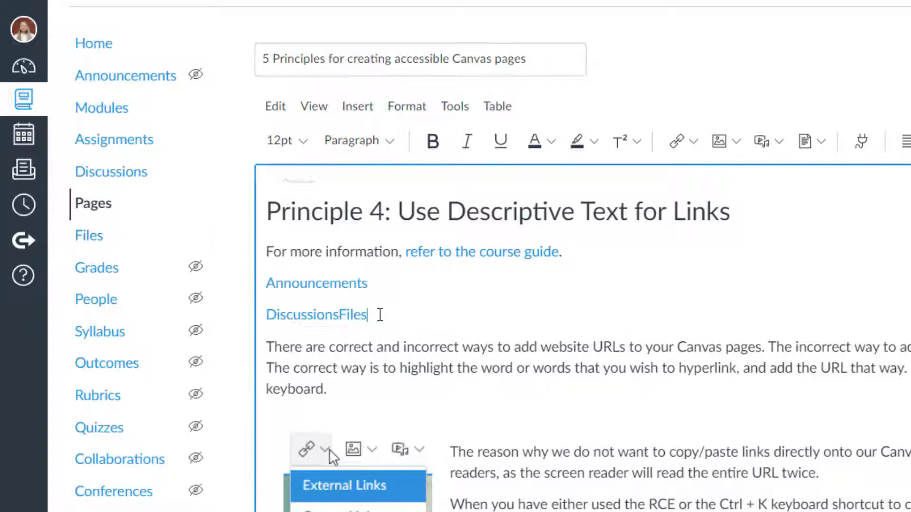
left_click(339, 315)
key("Return")
Remove the hyperlink from the phrase 'refer to the course guide'.
left_click_drag(560, 252, 407, 252)
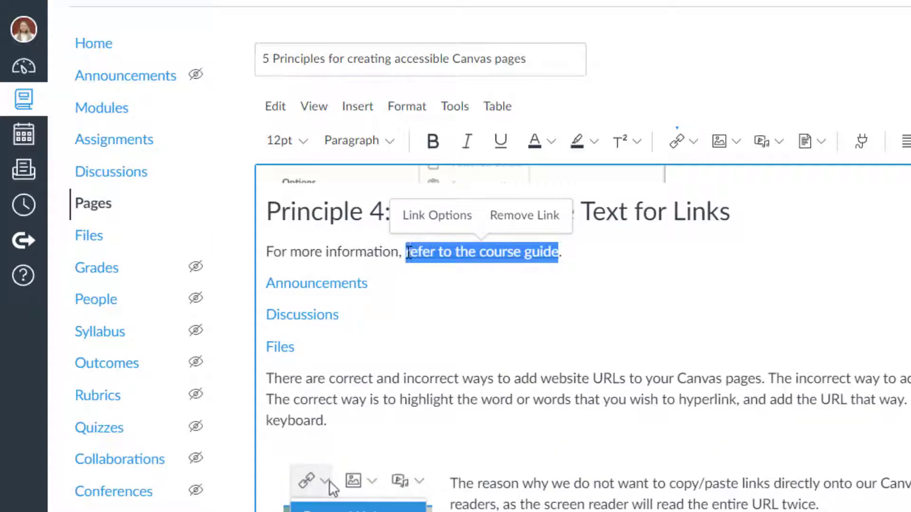
left_click(524, 215)
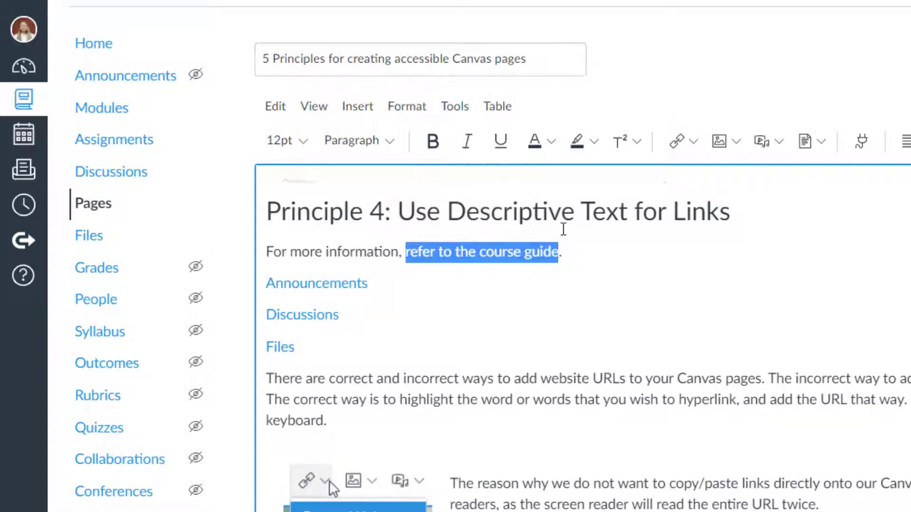
left_click(693, 143)
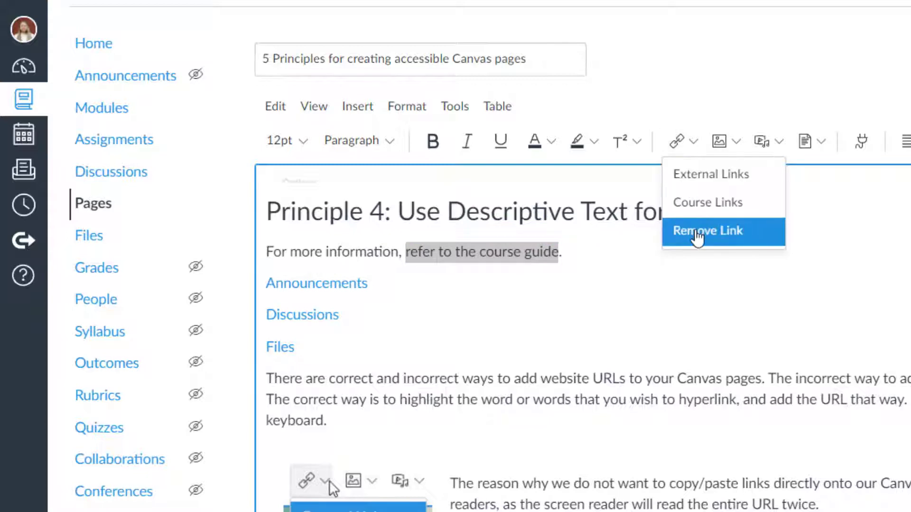
left_click(696, 233)
left_click(694, 142)
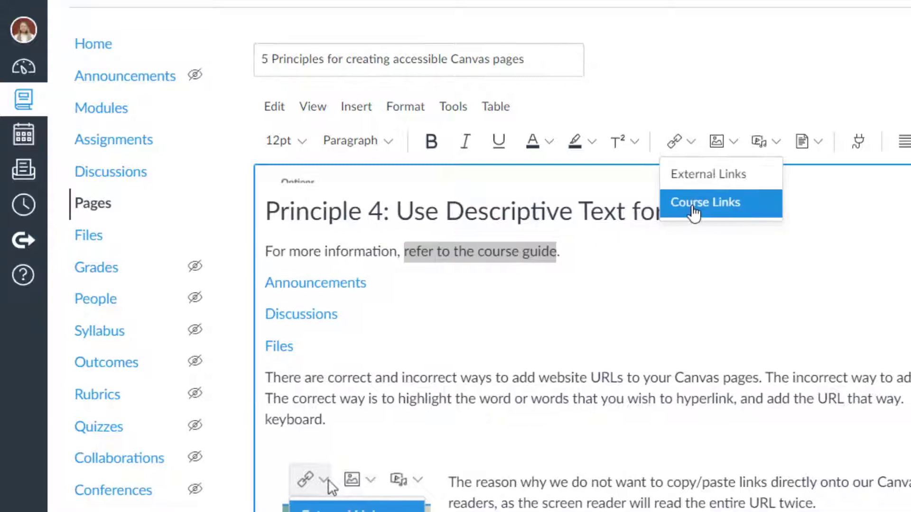
After browsing the Course Links pages list, delete the course-guide sentence and the three link lines.
left_click(693, 213)
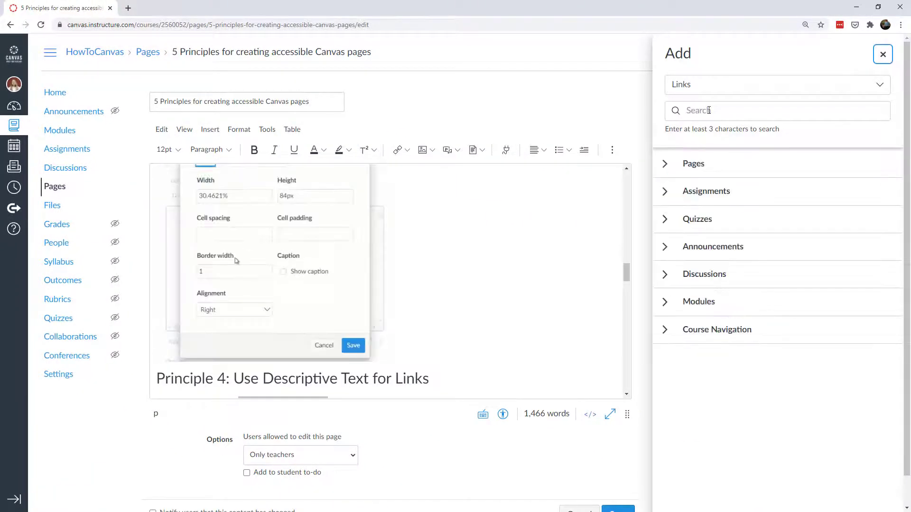
left_click(283, 271)
left_click(664, 163)
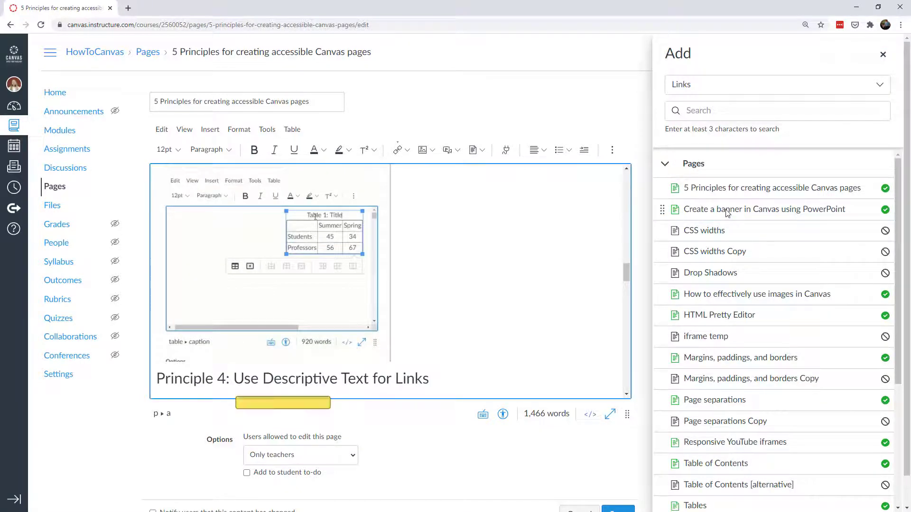
left_click(883, 56)
left_click_drag(173, 319, 149, 270)
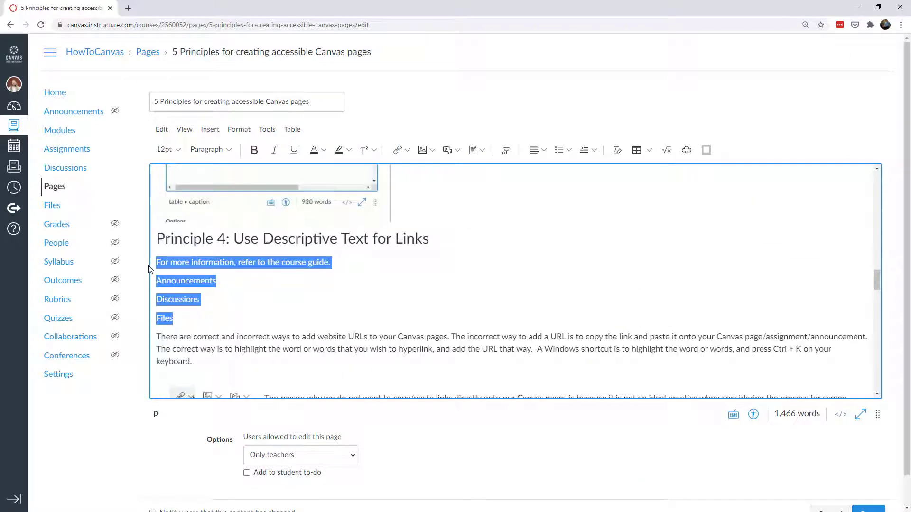
key("Delete")
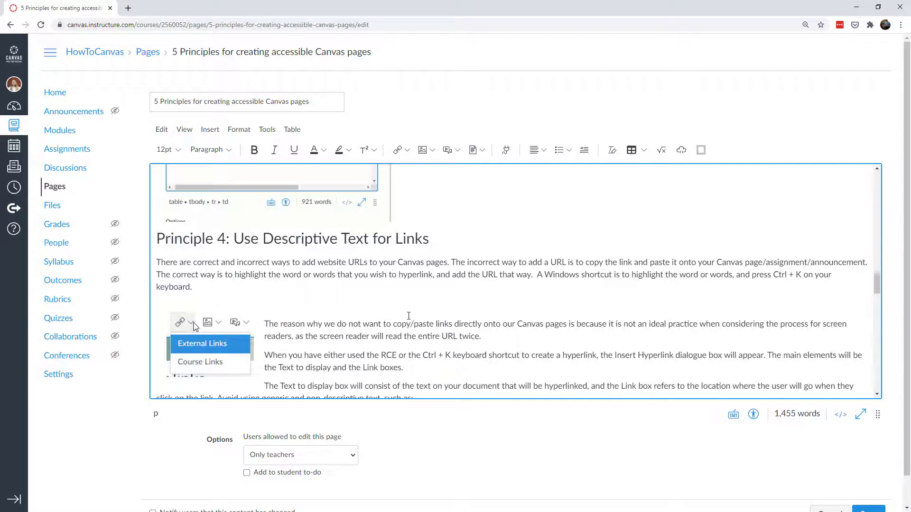
Scroll down toward Principle 5, selecting the 'Click here' and 'Here' example items along the way.
scroll(408, 315, "down", 2)
scroll(408, 315, "down", 1)
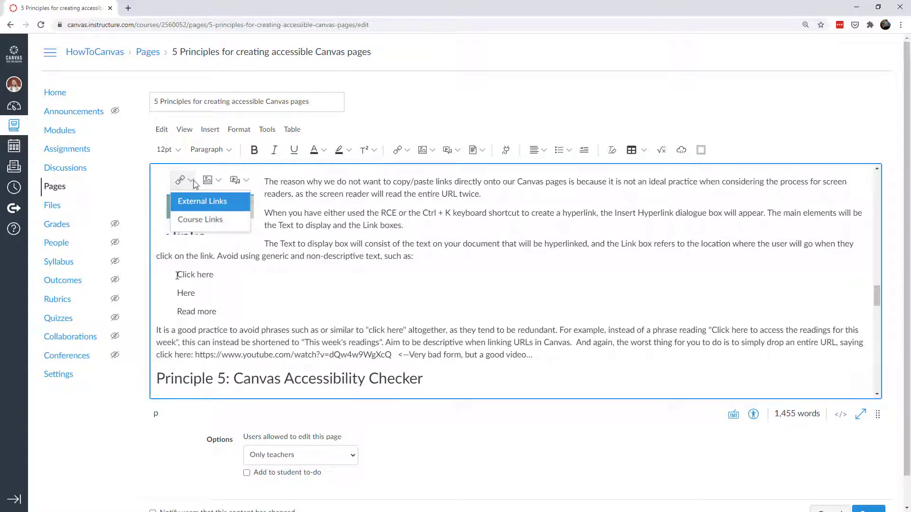
left_click_drag(177, 276, 228, 275)
left_click_drag(177, 294, 225, 311)
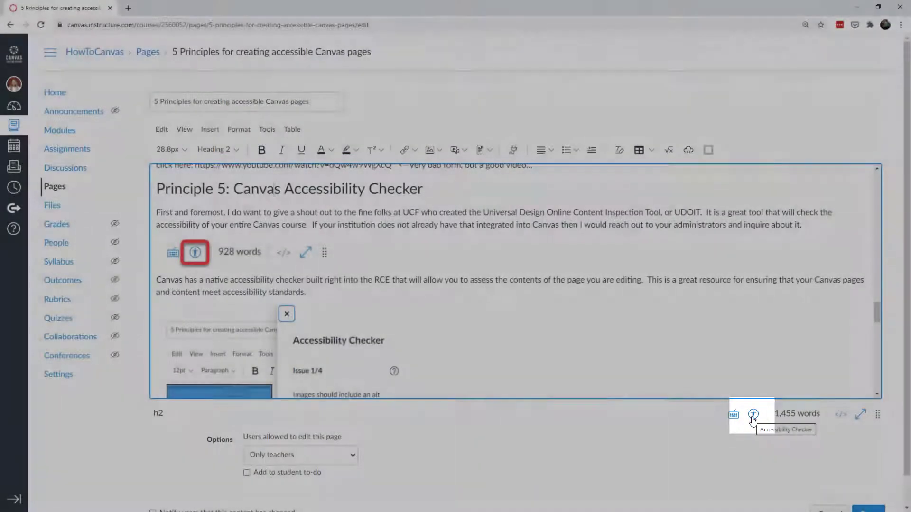
In the Accessibility Checker, set the parking image's alt text to 'handicap parking spot'.
left_click(753, 414)
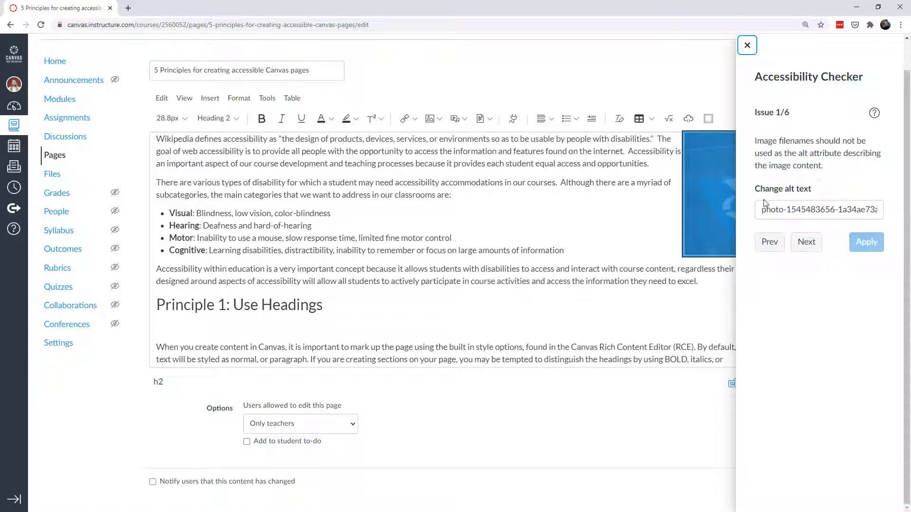
left_click(716, 194)
left_click_drag(760, 209, 882, 209)
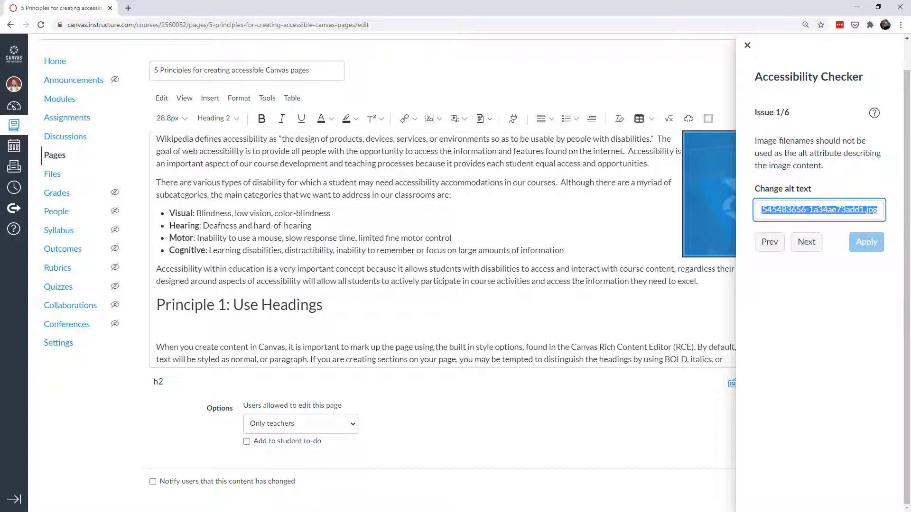
type("handicap parking spot")
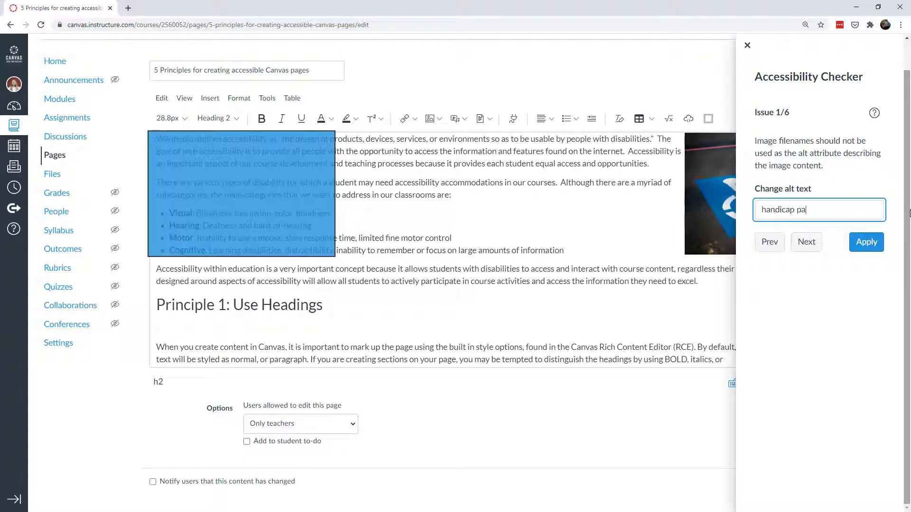
left_click(866, 243)
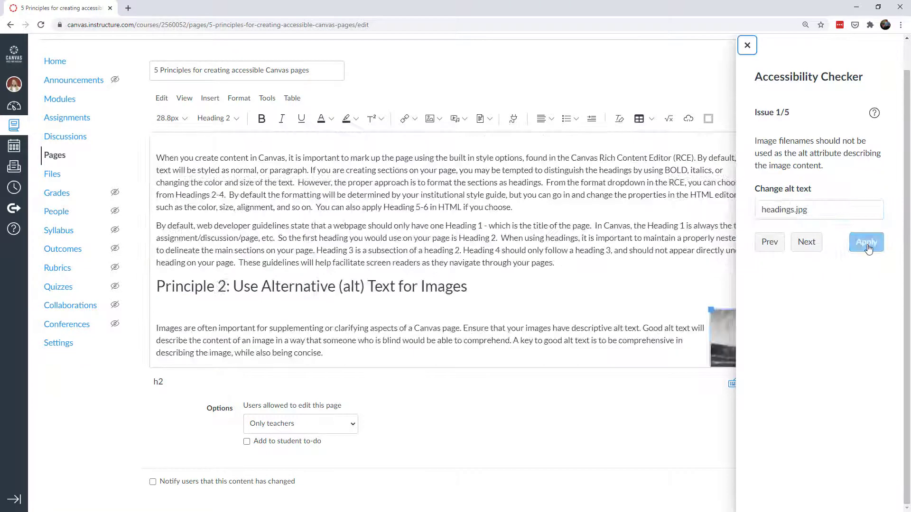
left_click_drag(790, 115, 773, 114)
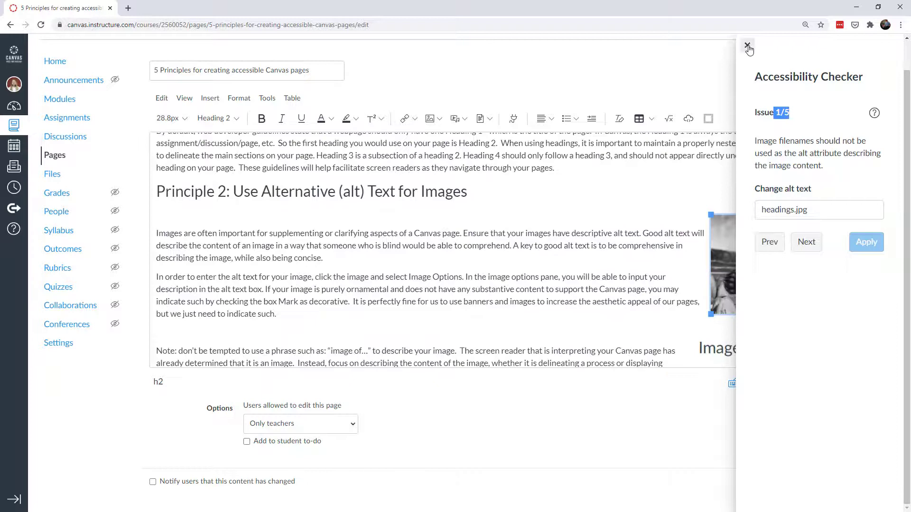
Mark both example screenshot images as Decorative Image in Image Options.
left_click(747, 45)
left_click(785, 233)
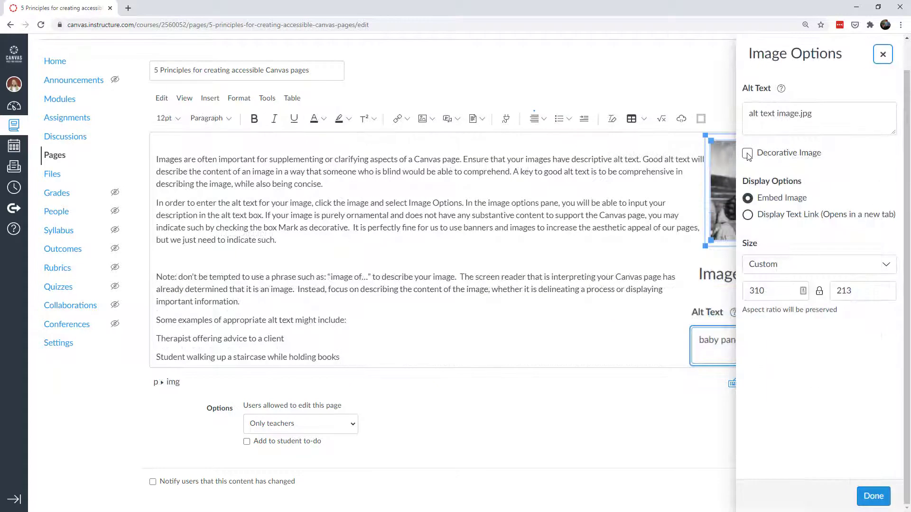
left_click(747, 153)
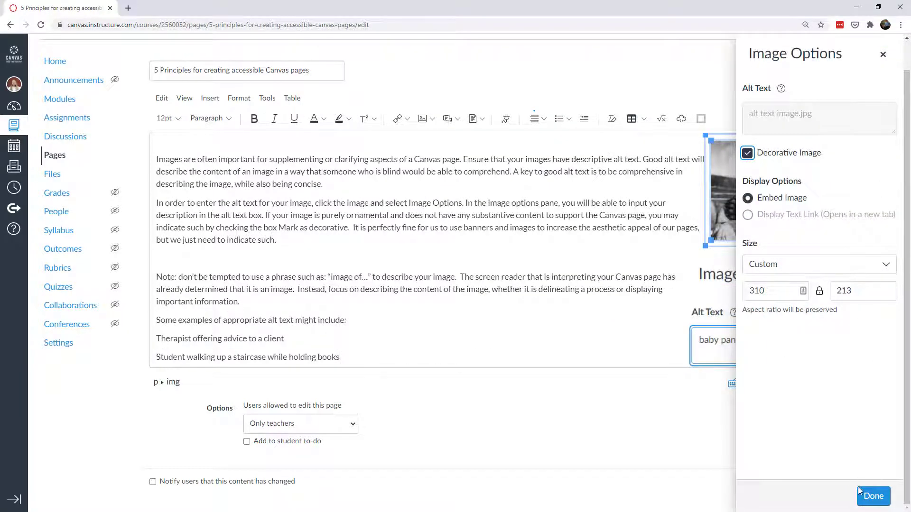
left_click(872, 501)
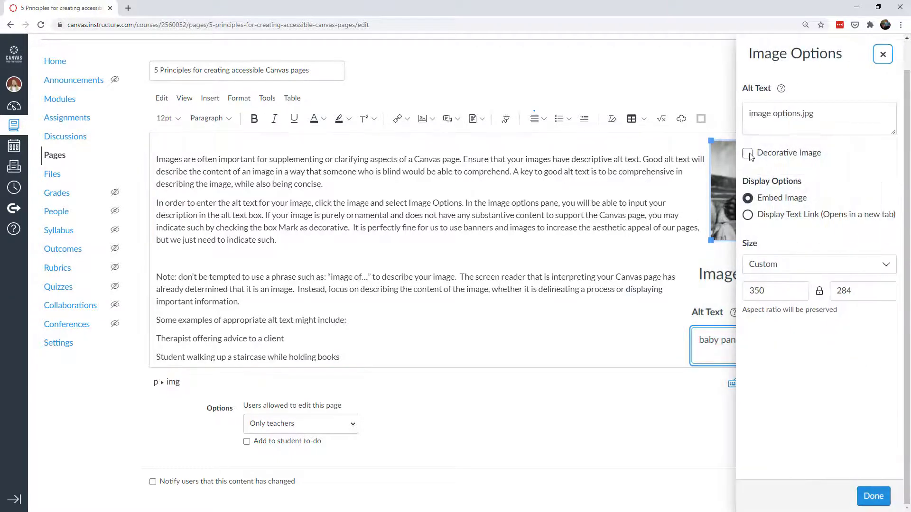
left_click(747, 153)
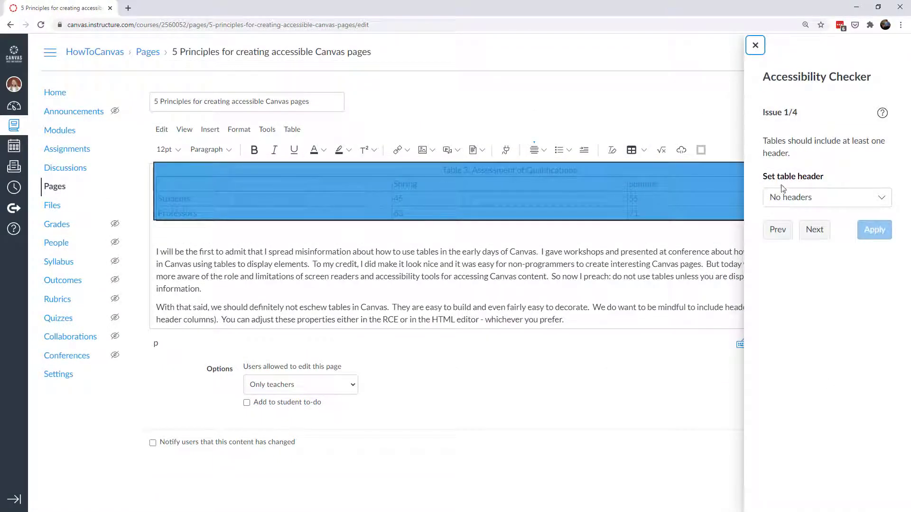
Give the qualifications table a 'Header row and column' header.
left_click(801, 201)
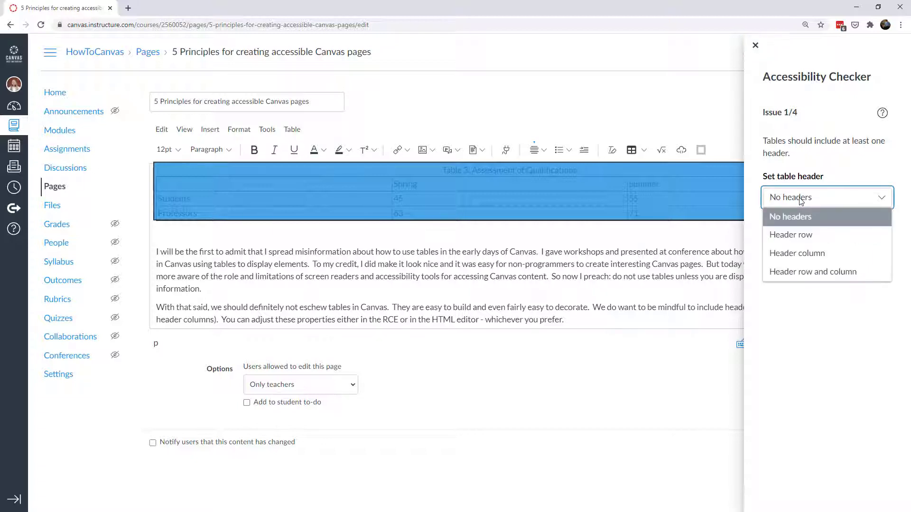
left_click(793, 236)
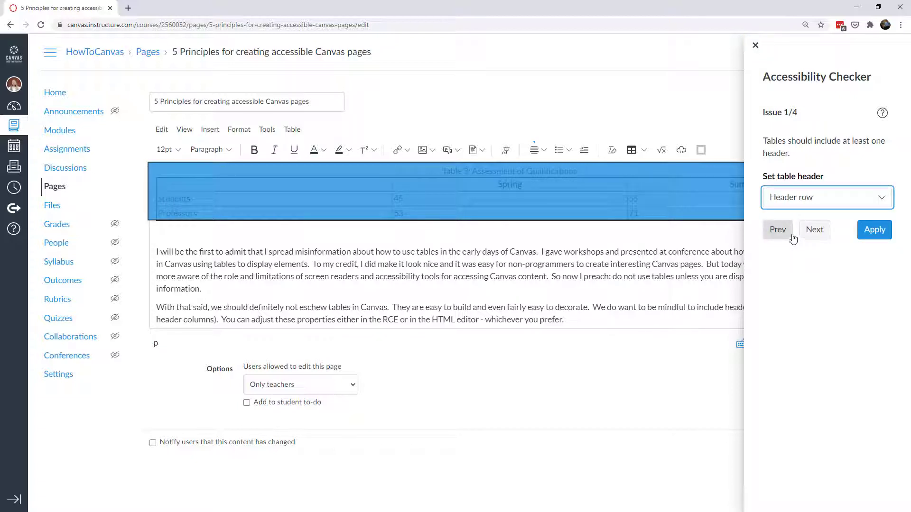
left_click(796, 201)
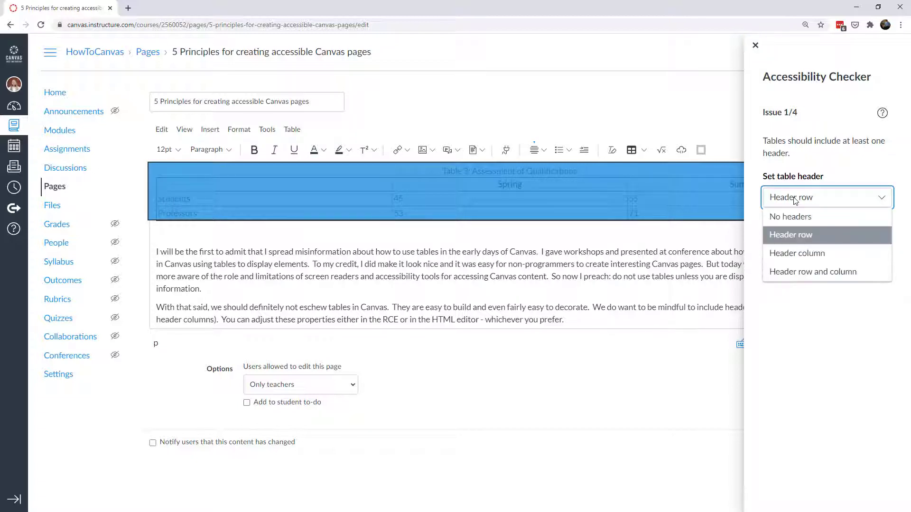
left_click(808, 277)
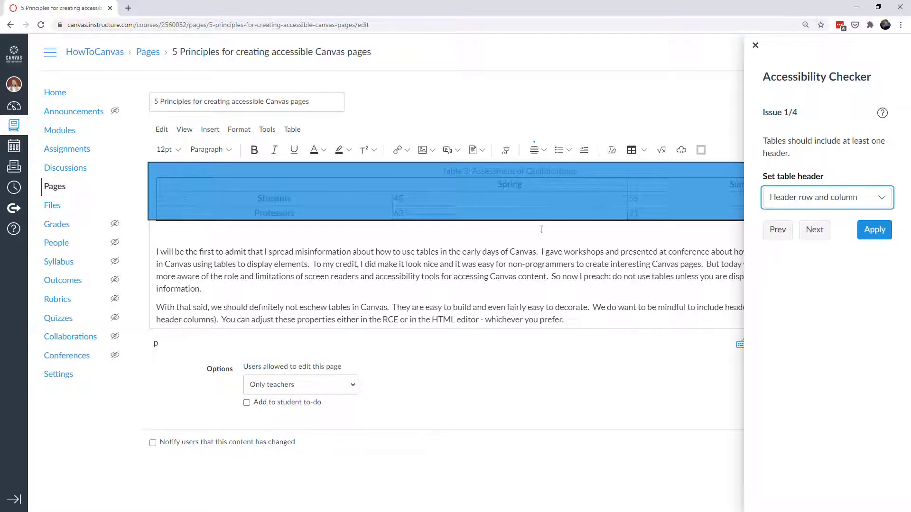
left_click(874, 230)
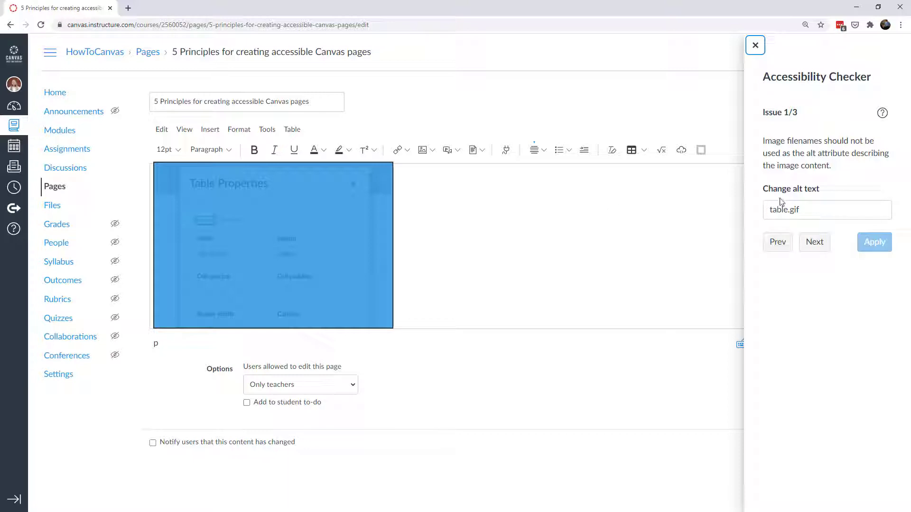
Set alt texts to 'Demonstration of assigning a header and caption to a table', 'navigating the hyperlink demo', 'accessibility icon'.
left_click(803, 209)
left_click_drag(803, 208, 749, 217)
key("BackSpace")
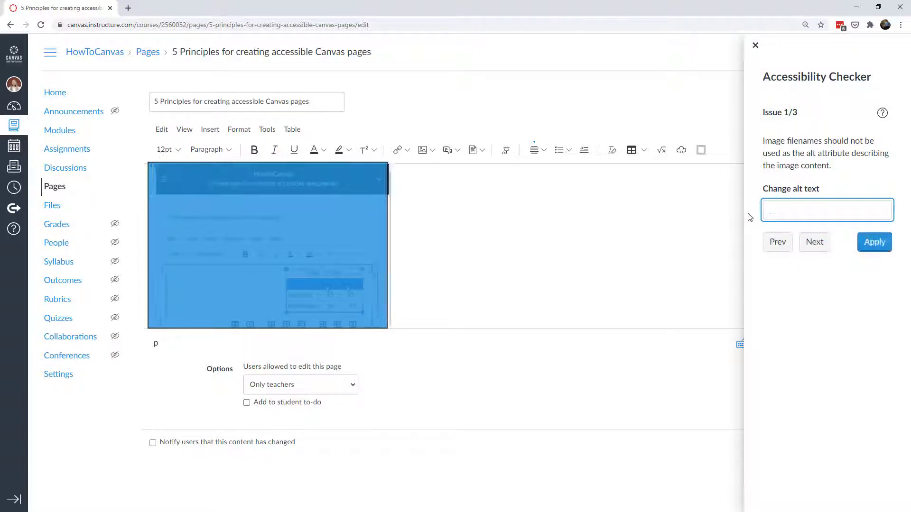
type("Demonstration of assigning a header and caption to a table")
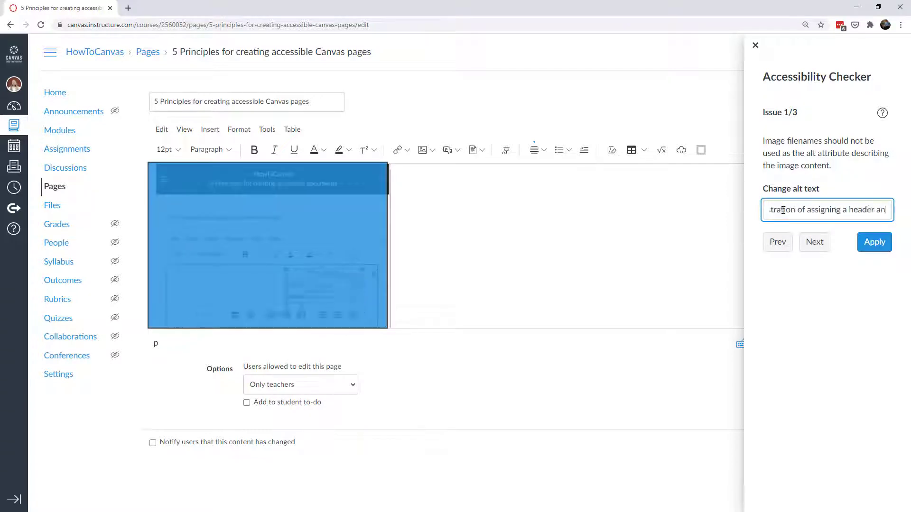
left_click(878, 249)
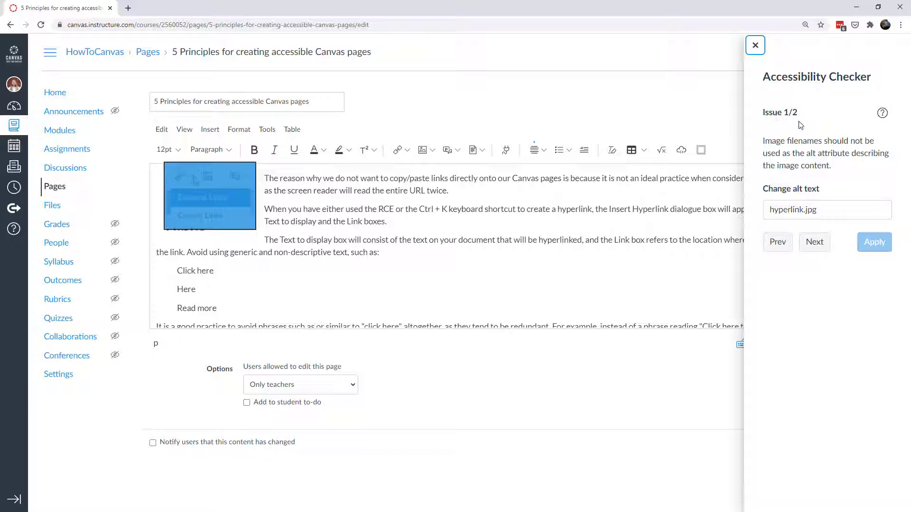
key("Tab")
key("Tab")
type("navigating the h")
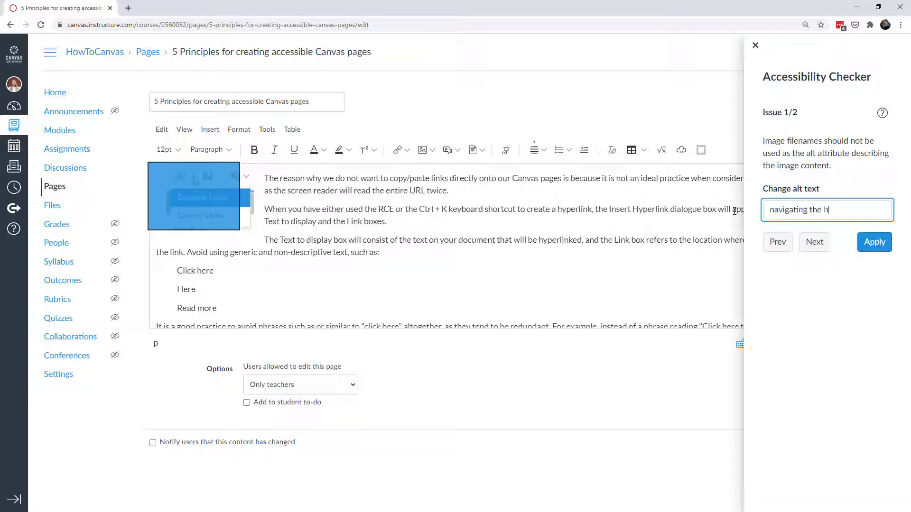
type("yperlink demo")
key("Return")
type("a")
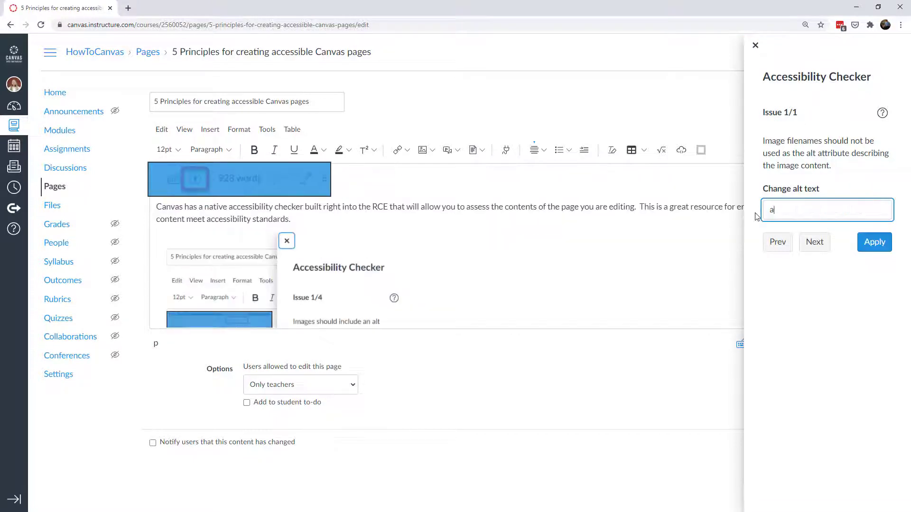
type("ccessibility icon")
left_click(869, 242)
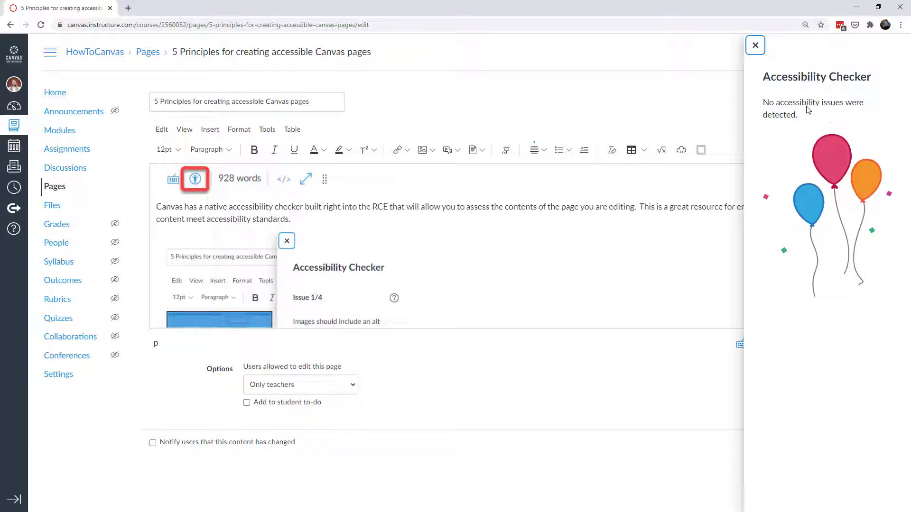
Close the Accessibility Checker and scroll down to the Bonus Principle: Video Captions section.
left_click(755, 46)
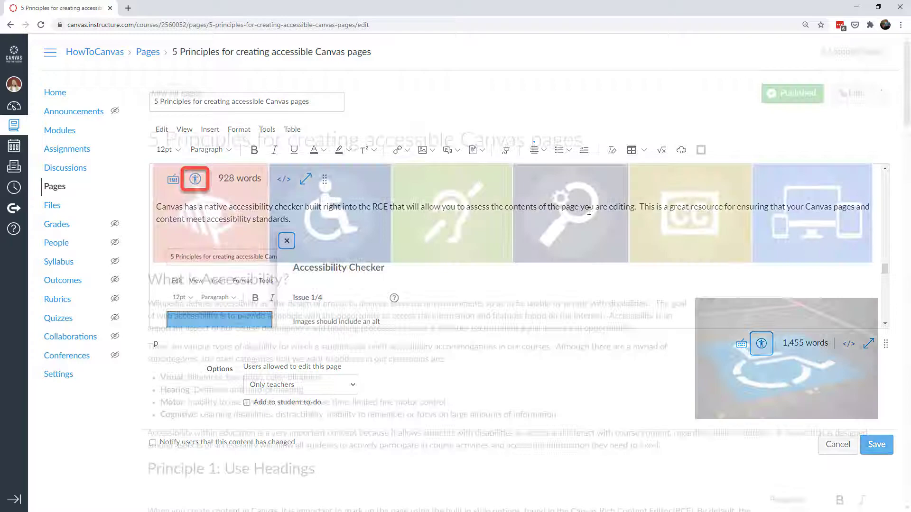
scroll(474, 284, "down", 10)
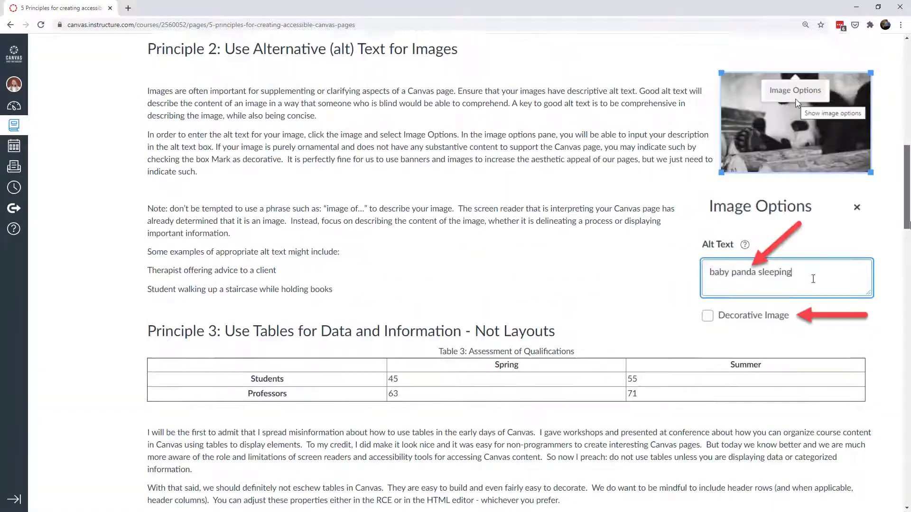
left_click_drag(907, 224, 896, 502)
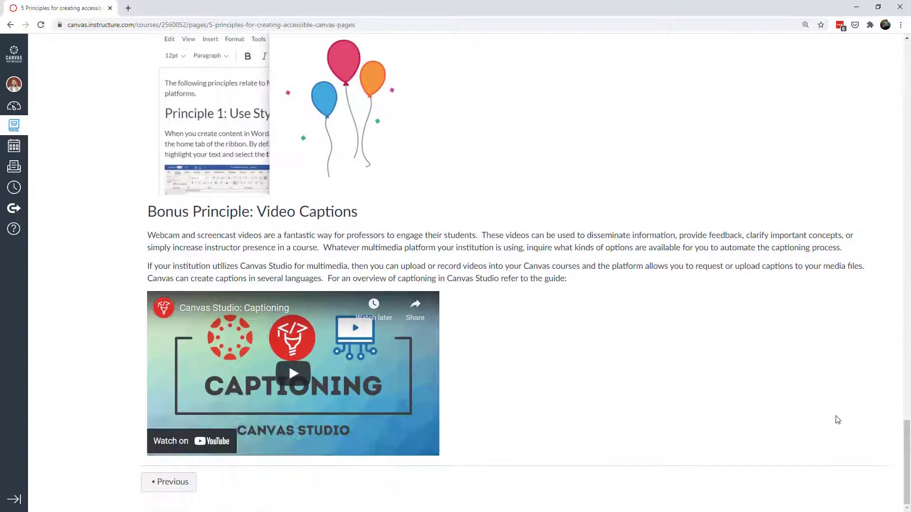